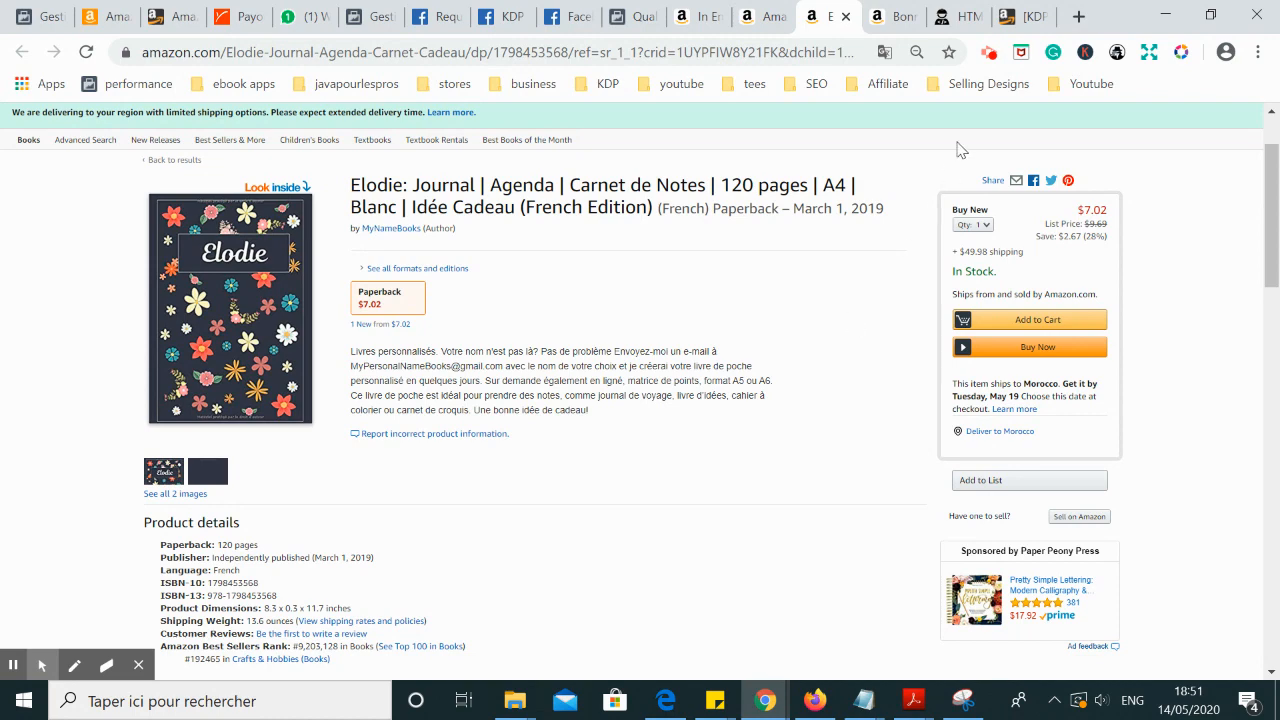
Switch to the KDP paperback details page and delete all the existing text in the Description field
left_click(1020, 16)
left_click_drag(680, 445, 143, 240)
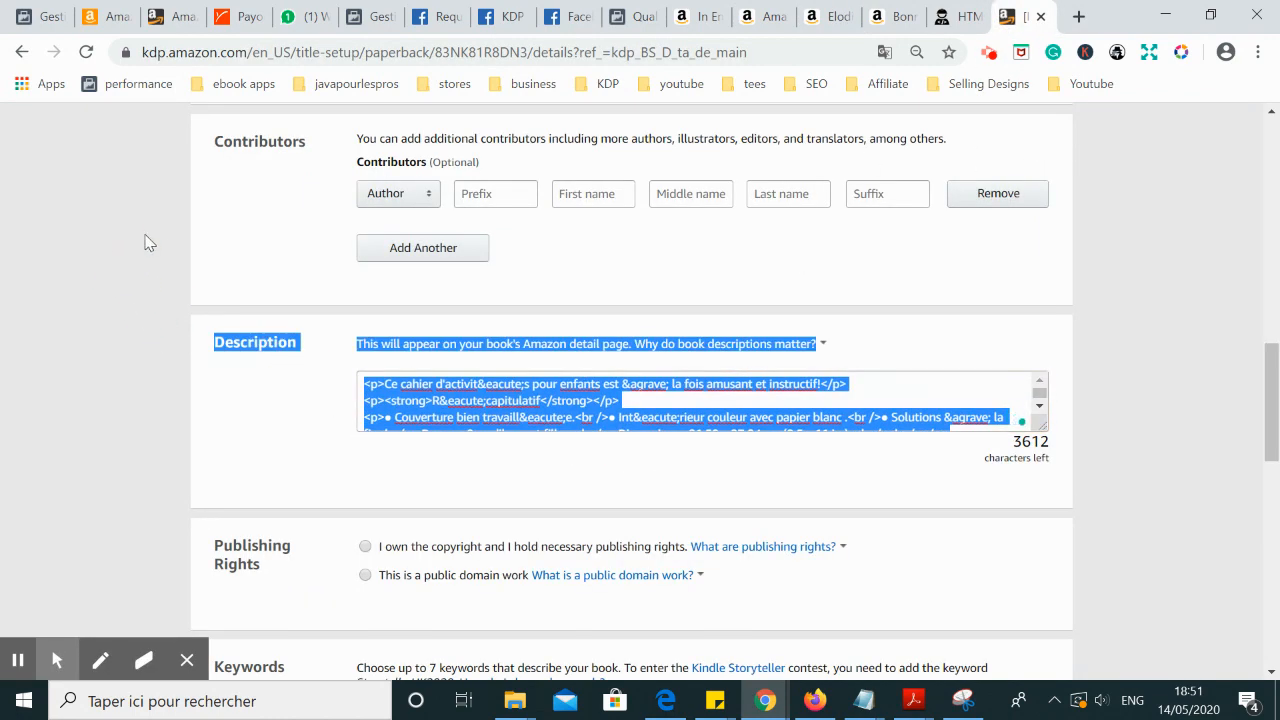
left_click(635, 416)
key("ctrl+a")
key("BackSpace")
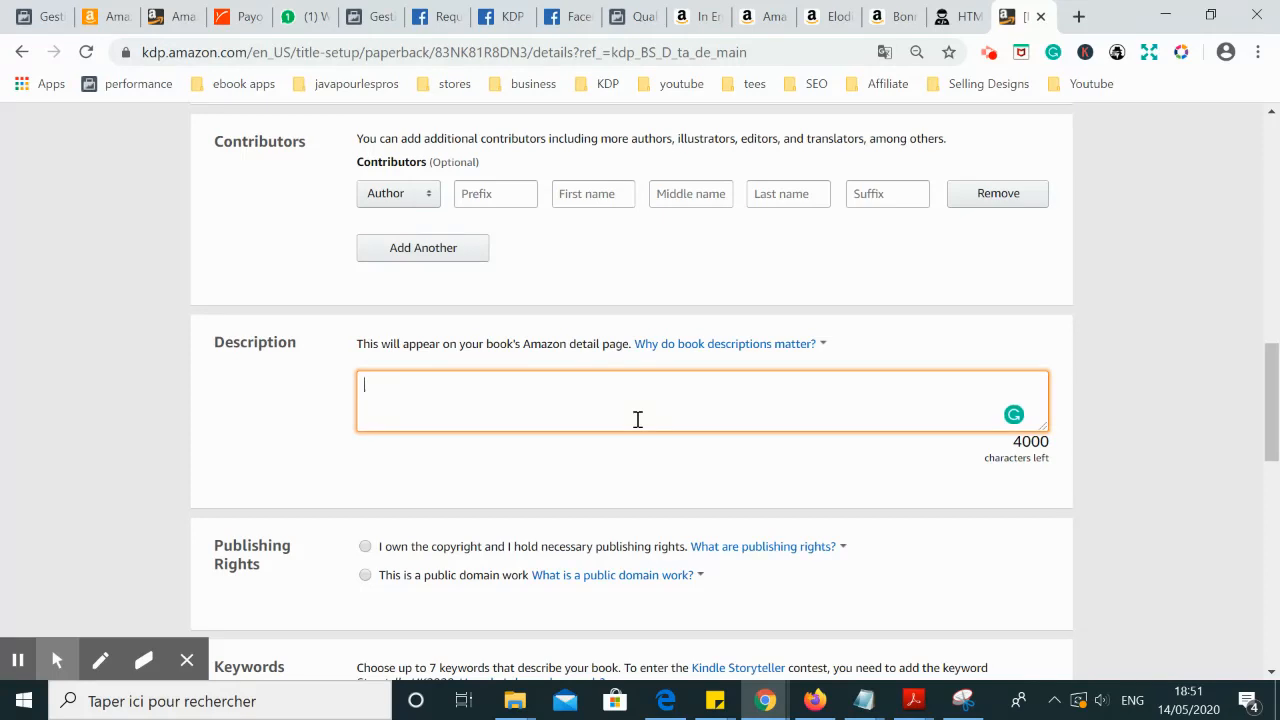
Examine the plain, unformatted description on the Elodie journal's Amazon listing, then return to the KDP details page
left_click(810, 18)
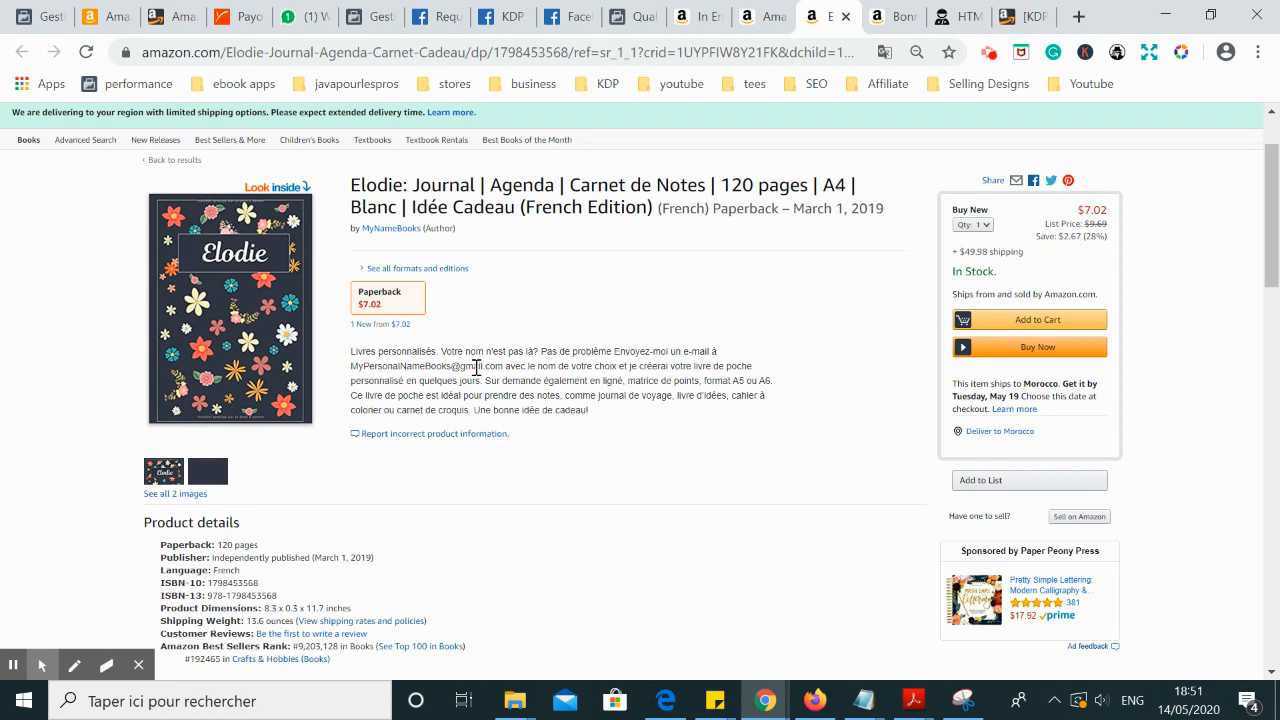
left_click_drag(600, 420, 477, 382)
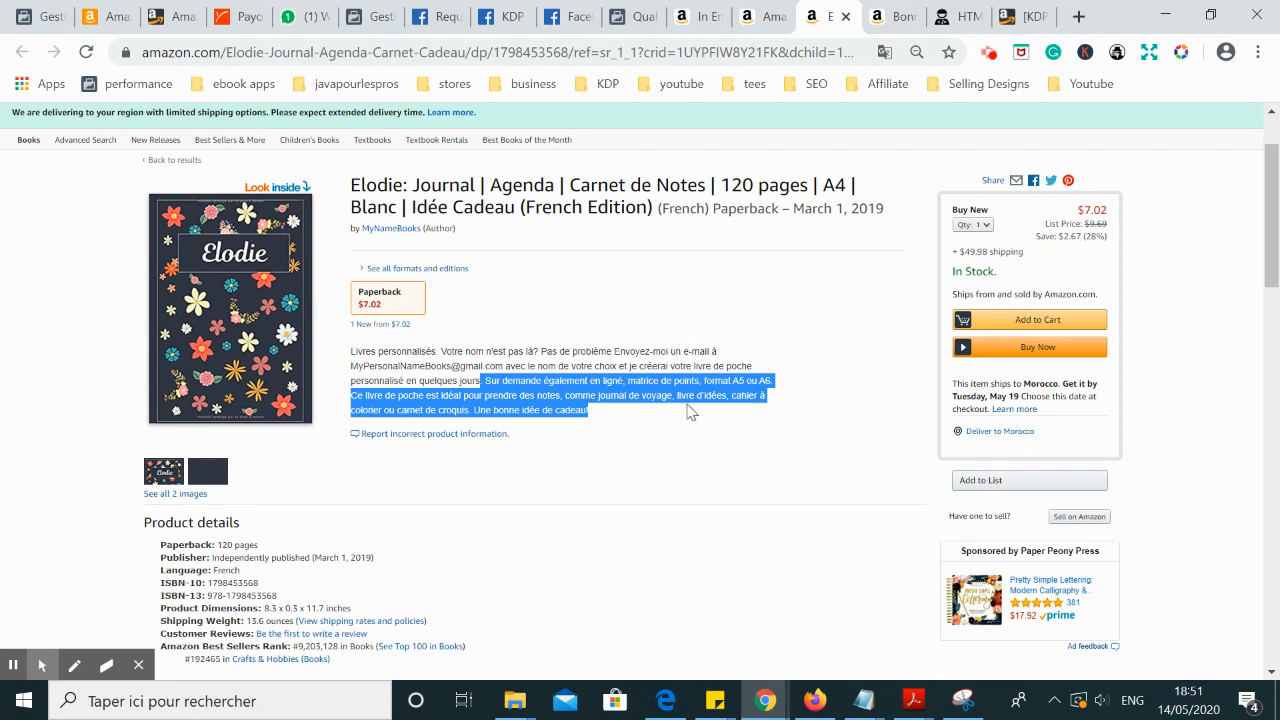
left_click(1012, 16)
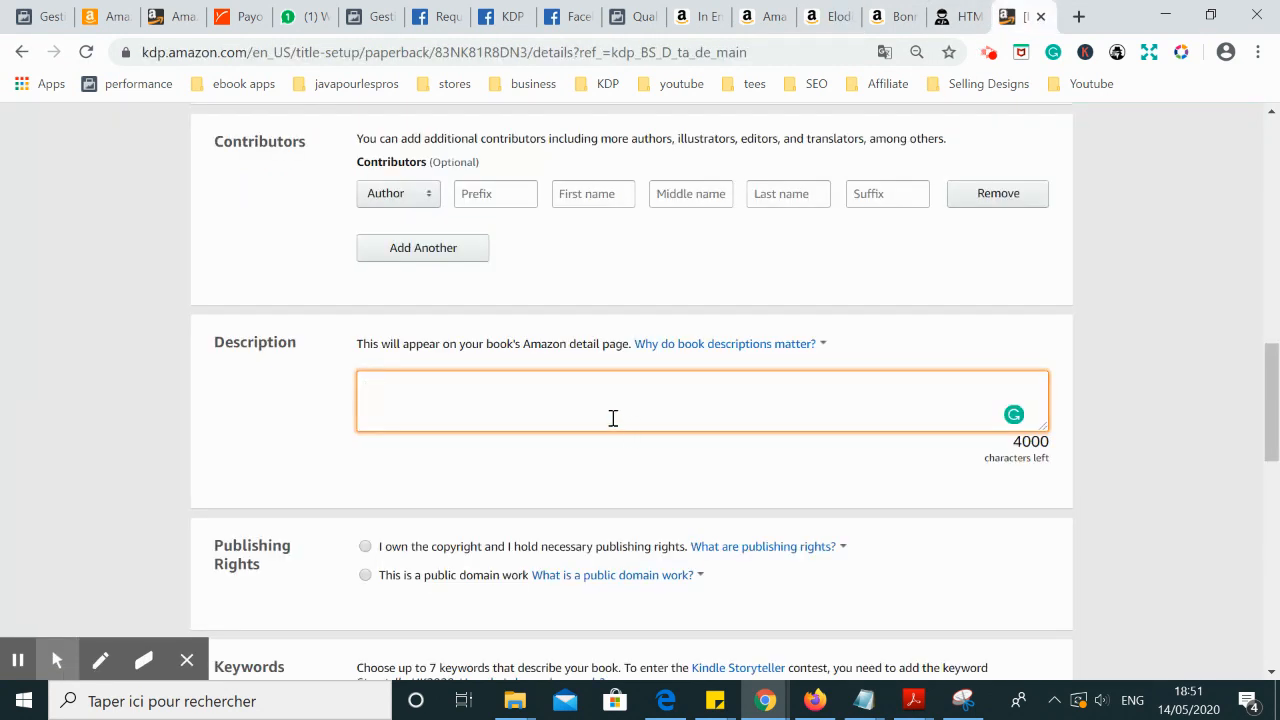
Enter three lines of placeholder text in the KDP Description field: "blablalblaba adsasd", "sadlkajslkdjads" and "asdasd"
type("blablalblaba adsasd")
key("Return")
type("sadlkajslkdjads")
key("Return")
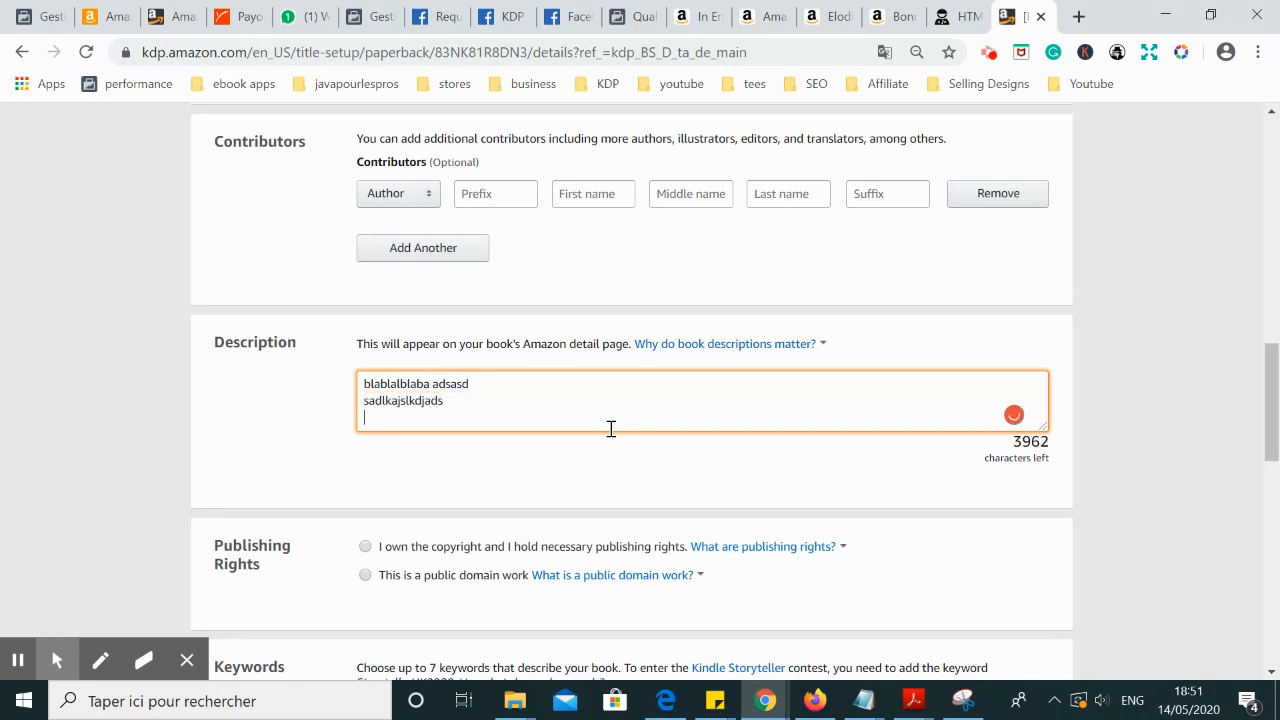
key("BackSpace")
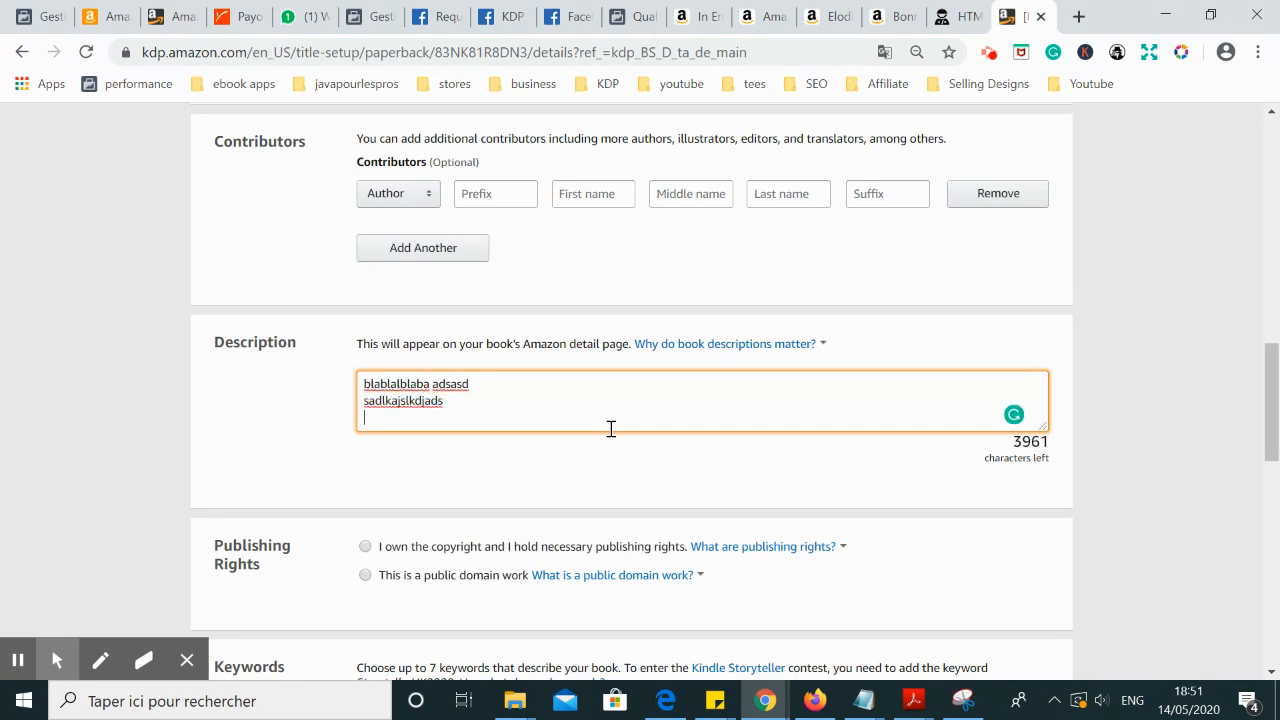
type("asdasd")
double_click(424, 400)
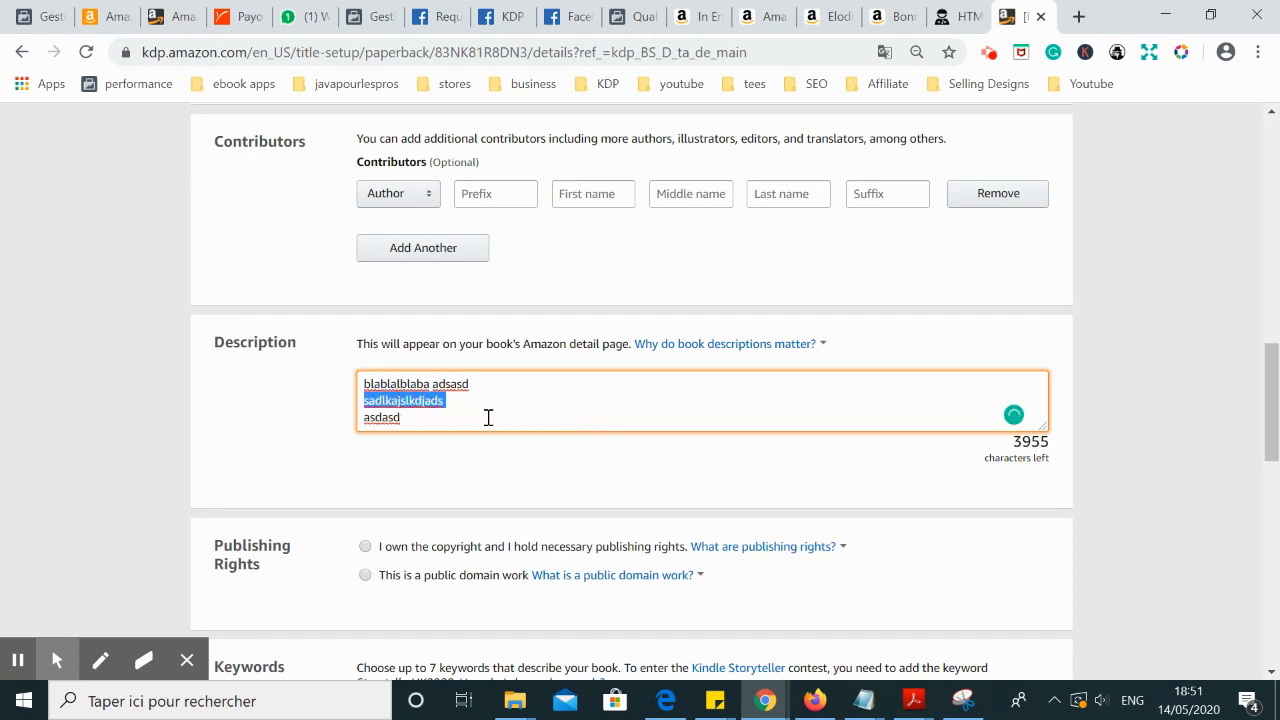
left_click(445, 411)
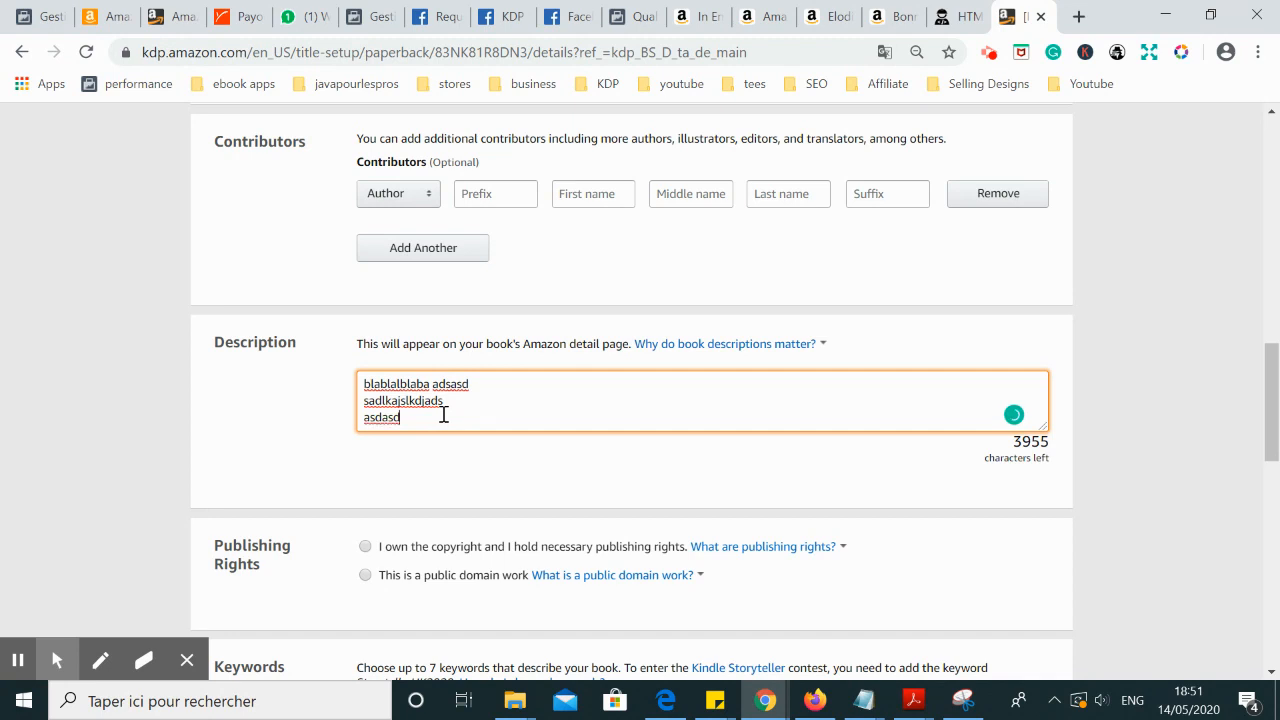
Compare the Elodie listing's description with the formatted description on the Bonne fête Maman listing, and return to the KDP page
left_click(822, 16)
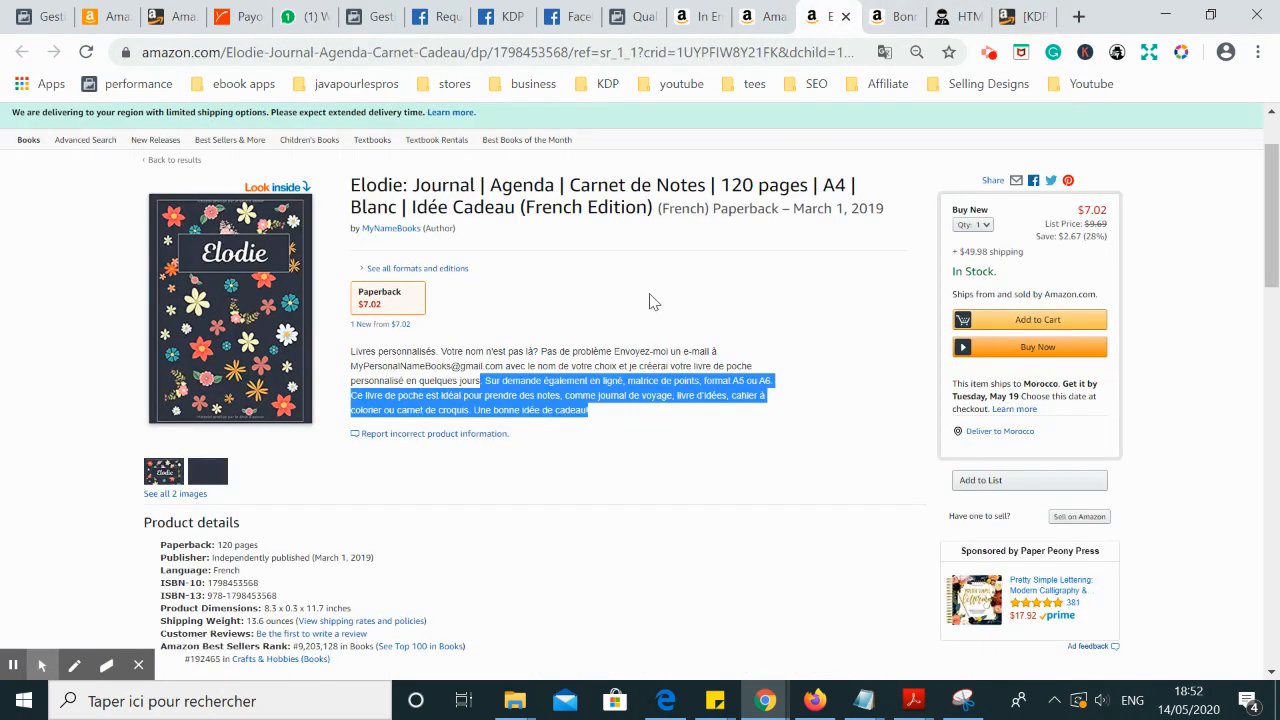
left_click(898, 12)
left_click(552, 377)
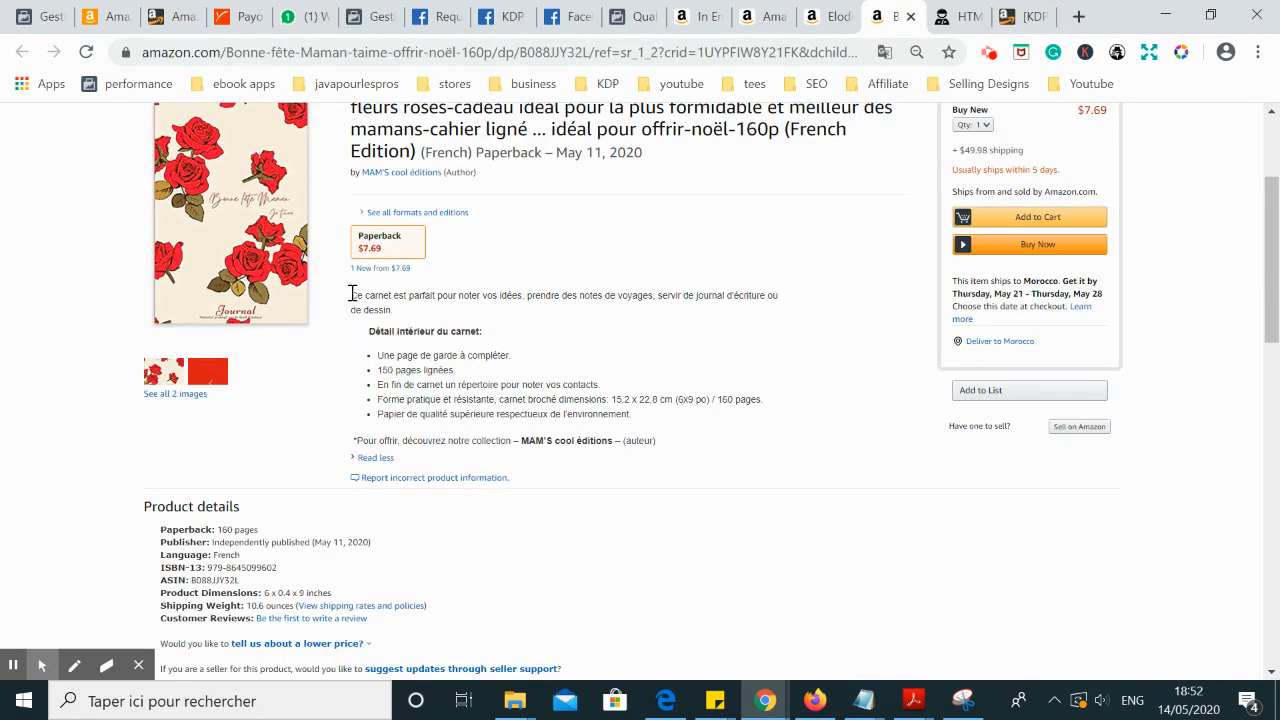
left_click_drag(352, 294, 628, 440)
left_click(628, 440)
left_click(1048, 14)
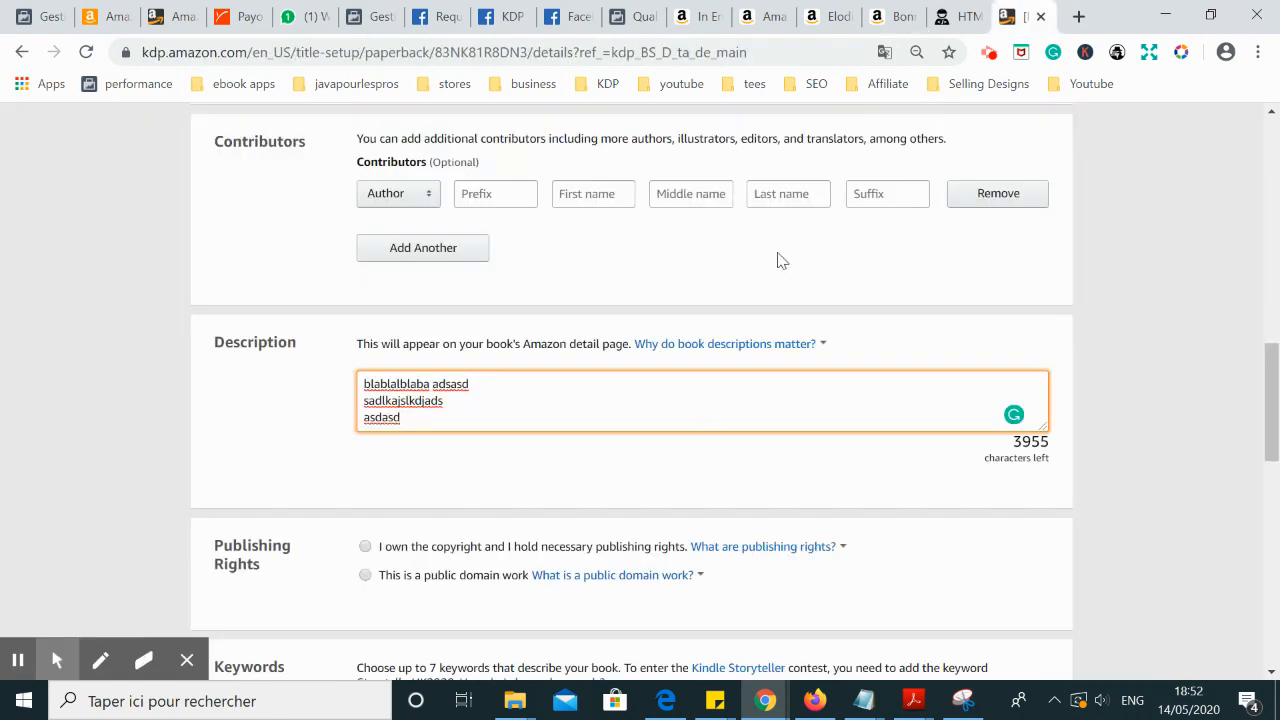
Switch to html5-editor.net, select its HTML source code, and check it against the KDP Description field it is meant for
left_click(960, 16)
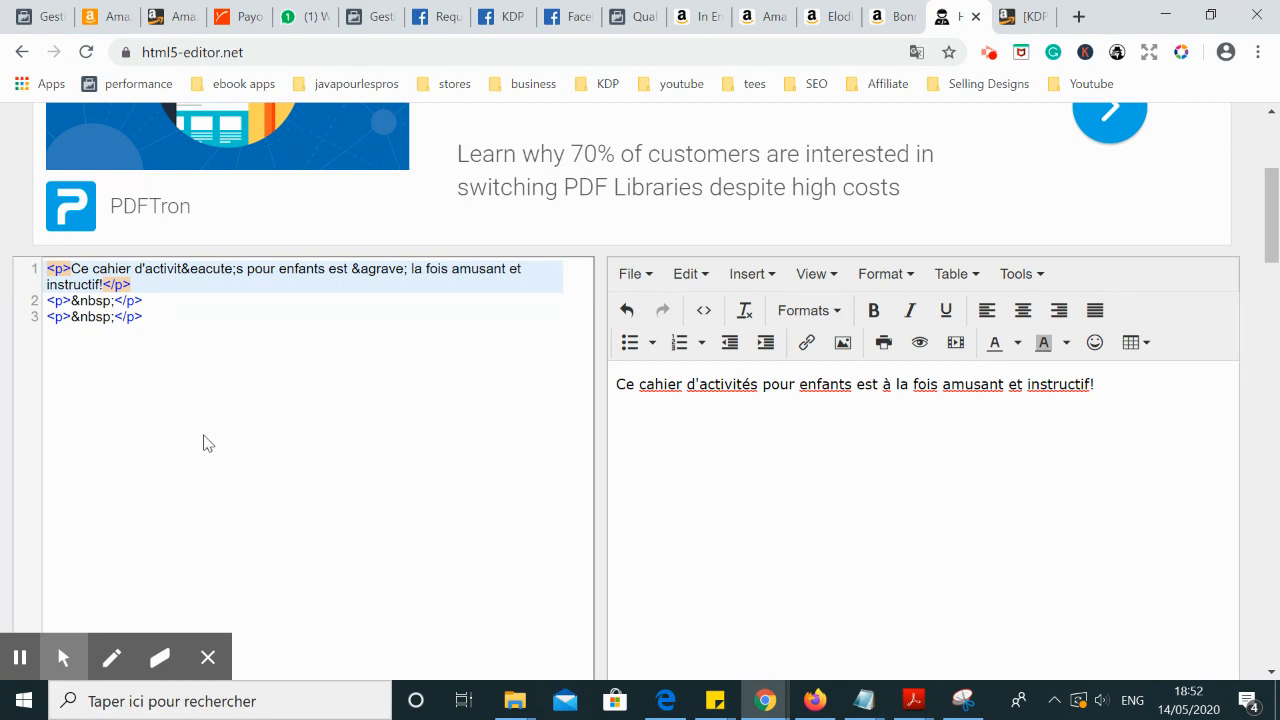
left_click_drag(157, 340, 60, 268)
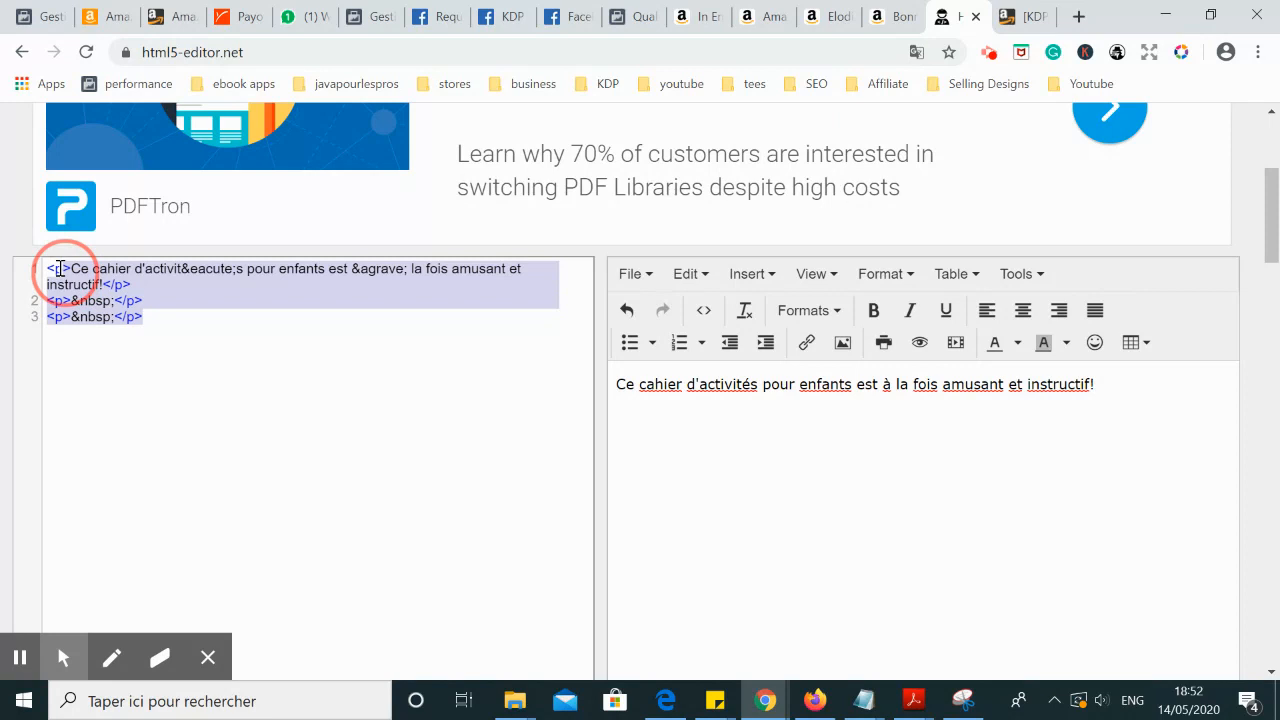
left_click(1022, 16)
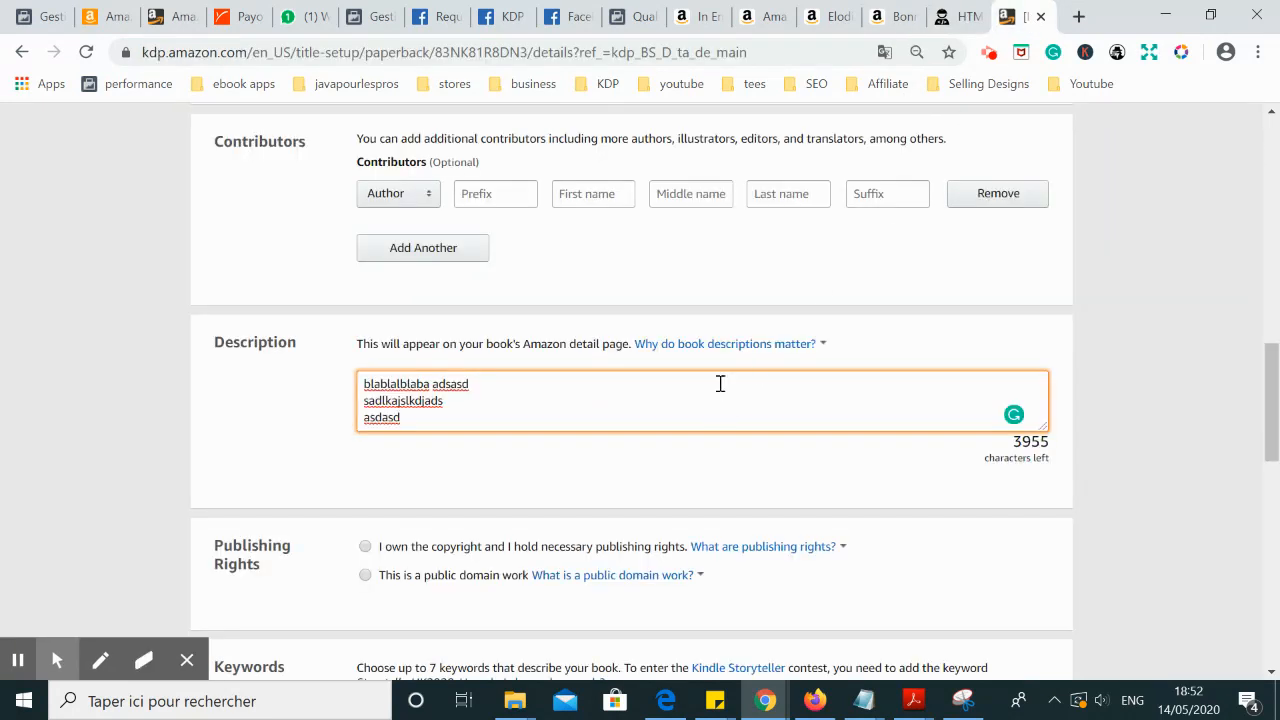
left_click(960, 16)
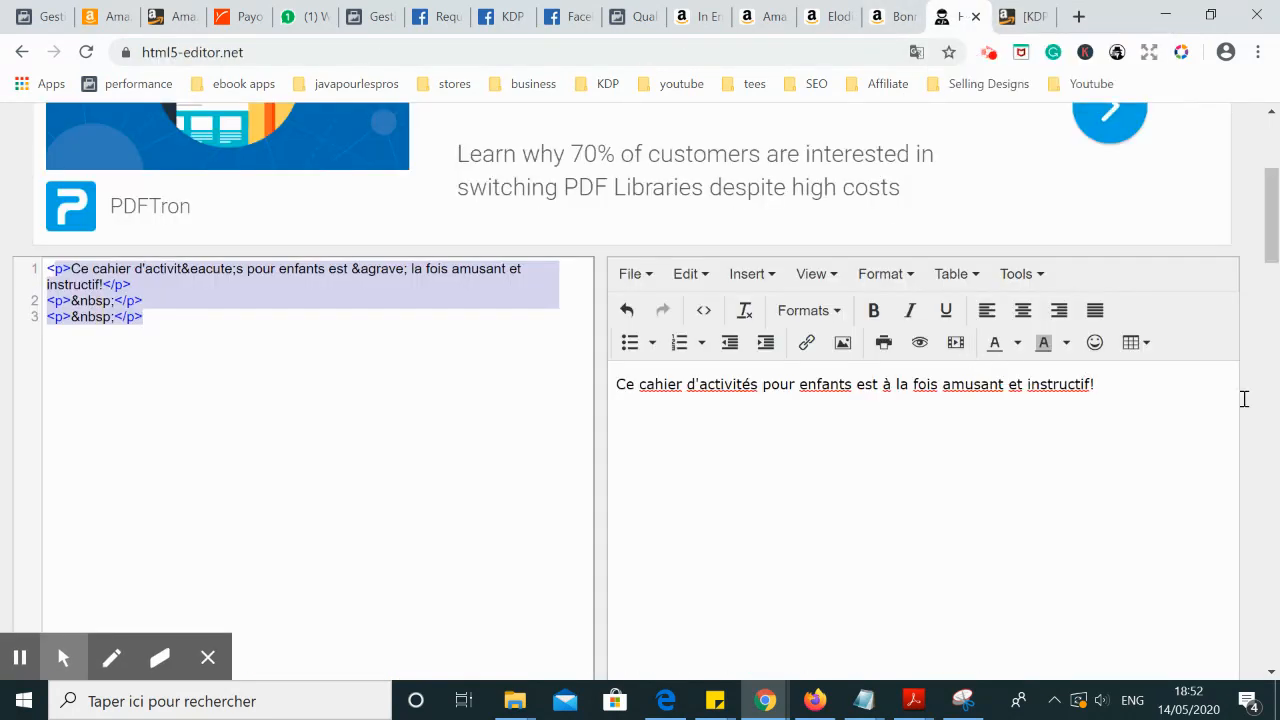
Add the line "Caractéristiques:" below the opening sentence in the visual editor, using the French keyboard layout for the accented word
left_click(1127, 381)
key("Return")
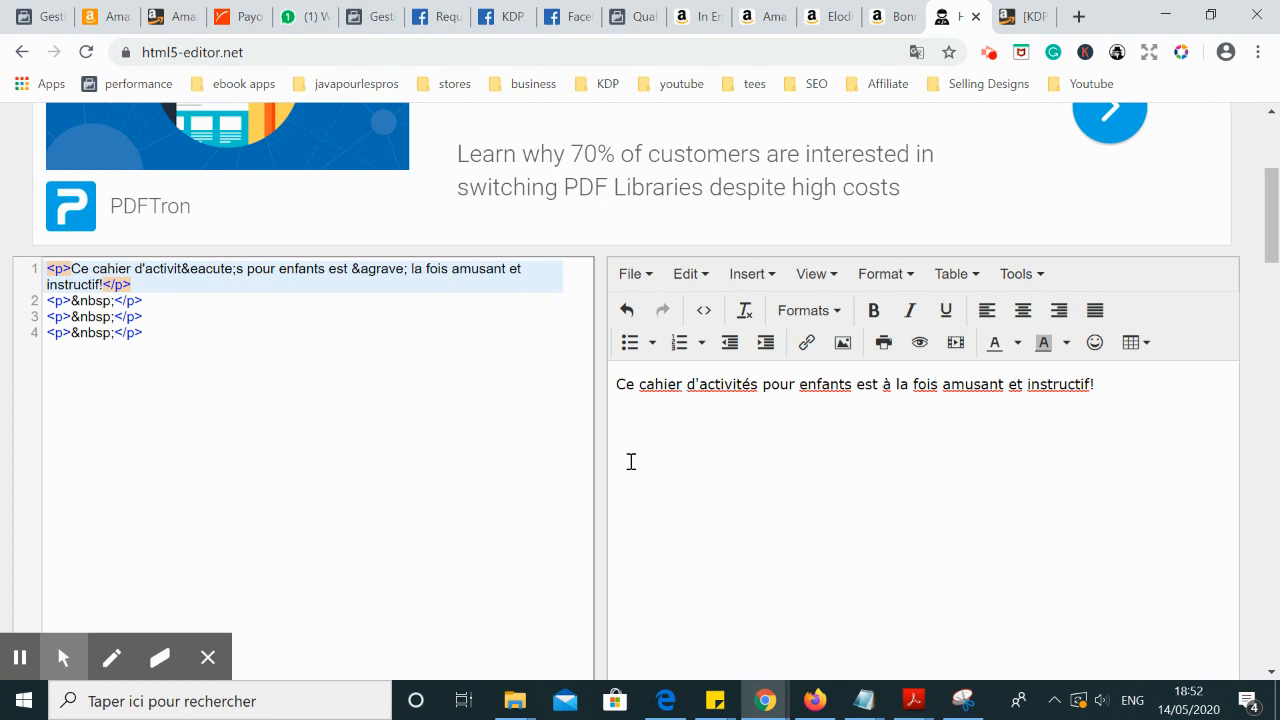
type("Cqrqc")
key("BackSpace")
key("BackSpace")
key("BackSpace")
left_click(1132, 700)
left_click(1020, 590)
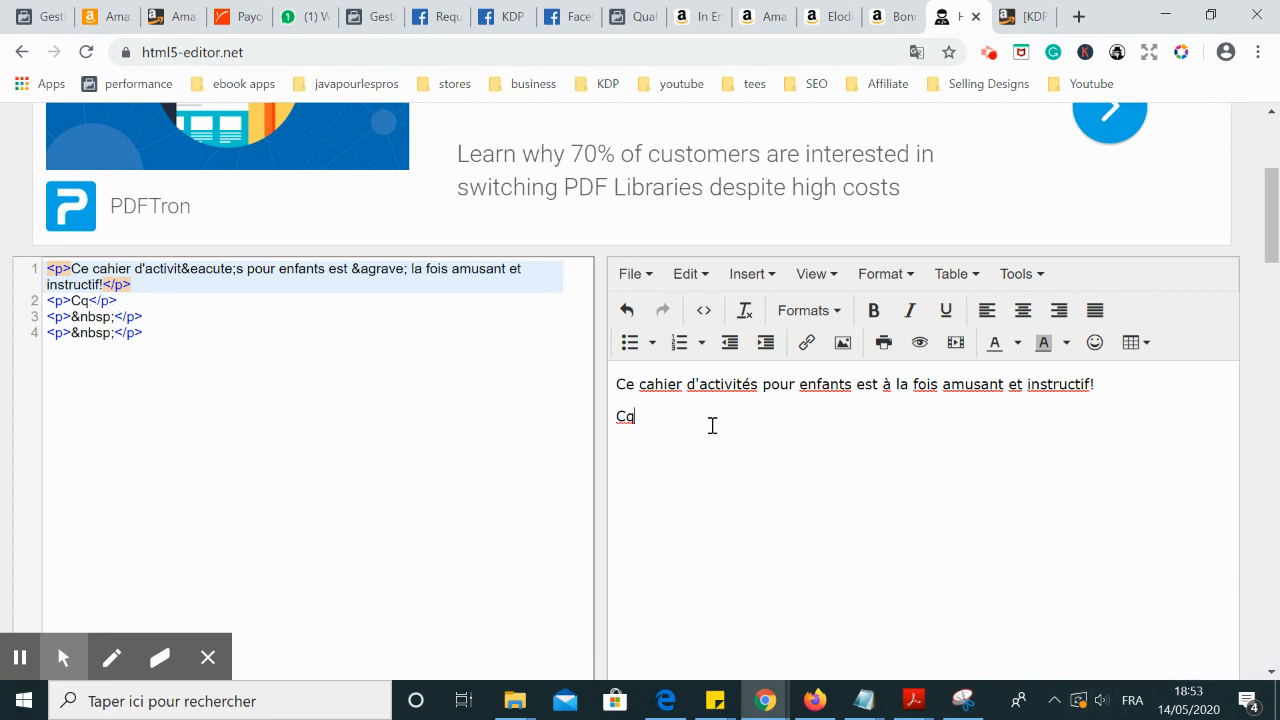
type("aractéris")
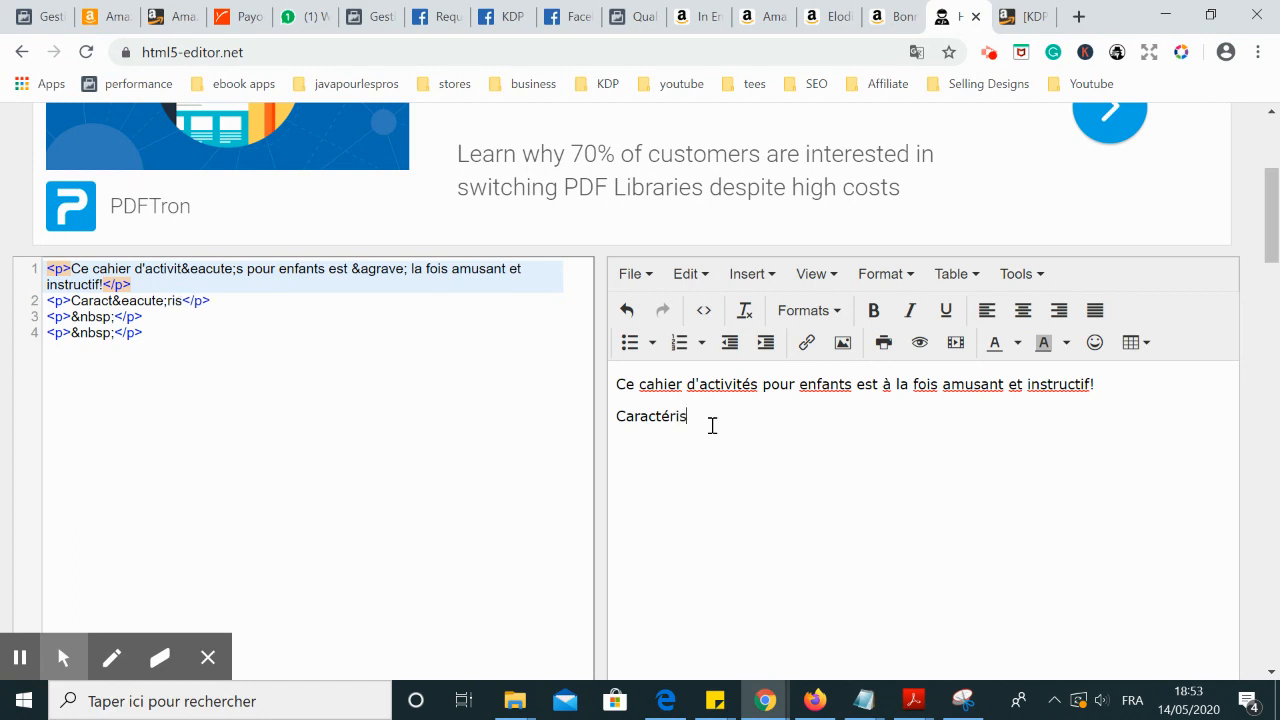
type("tiques")
left_click(1132, 700)
left_click(1107, 540)
type(":")
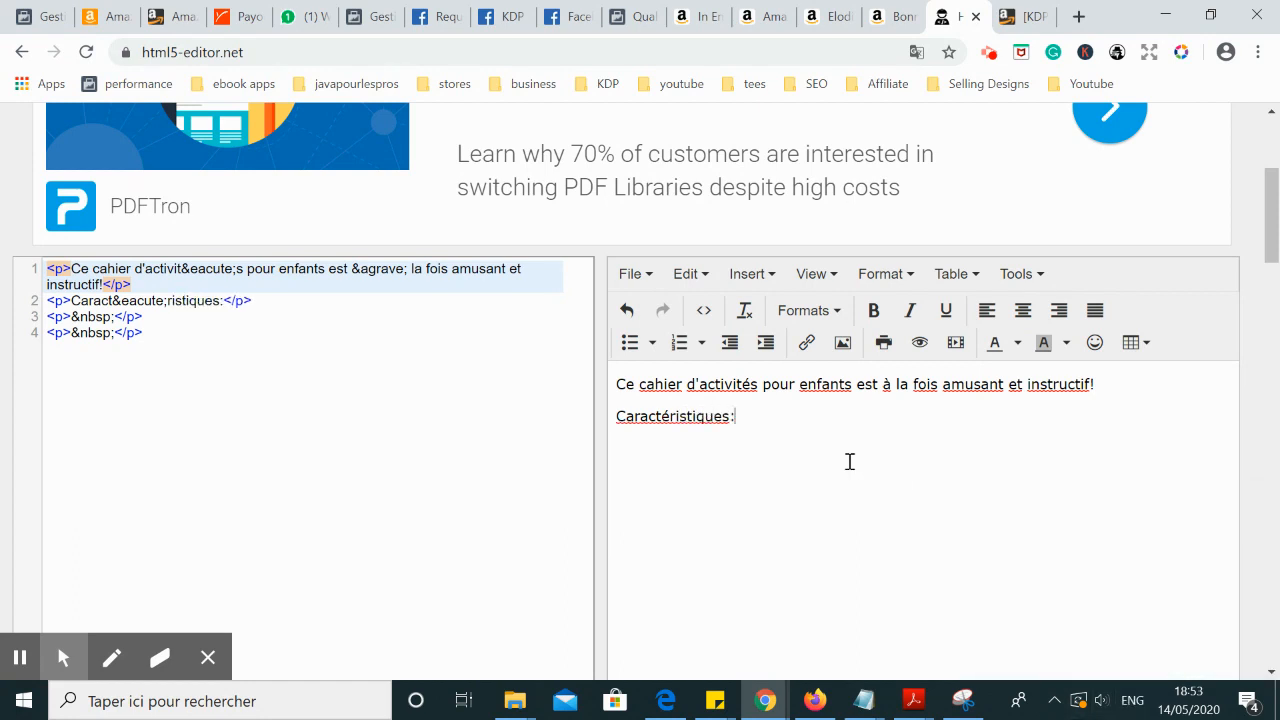
key("Return")
Set the keyboard language back to French and make the word "Caractéristiques" bold
left_click(1130, 702)
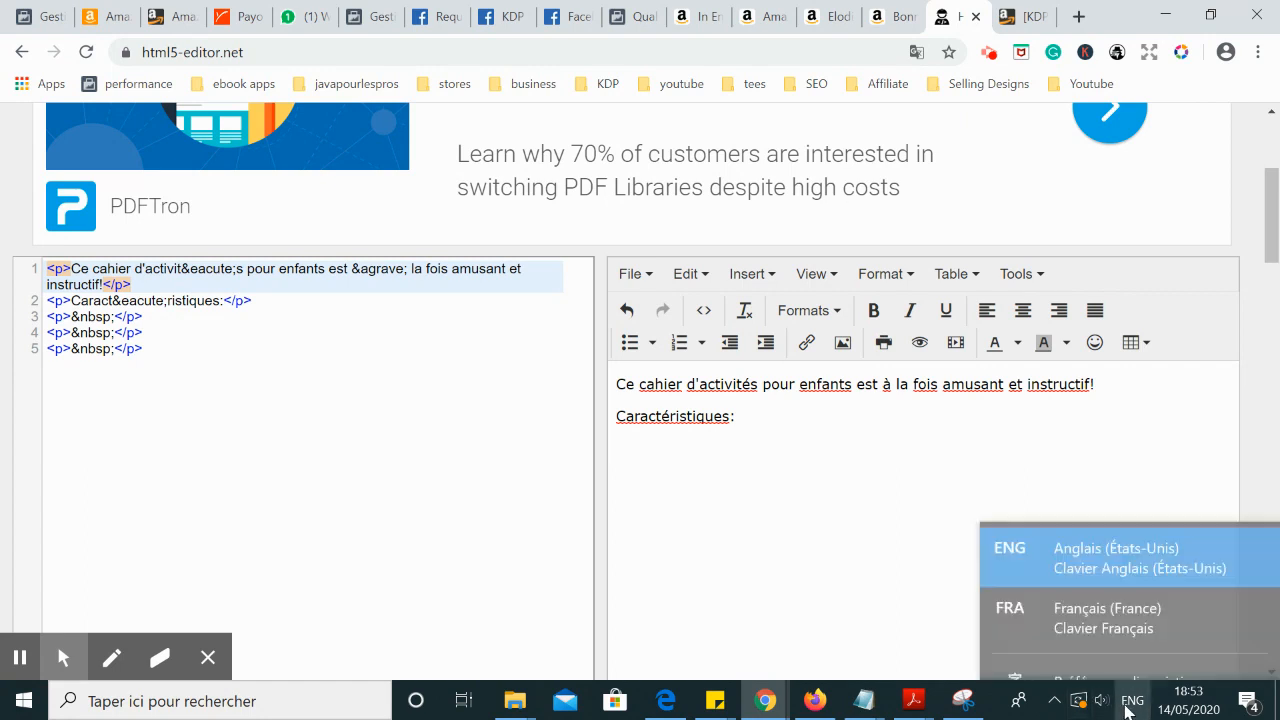
left_click(1015, 670)
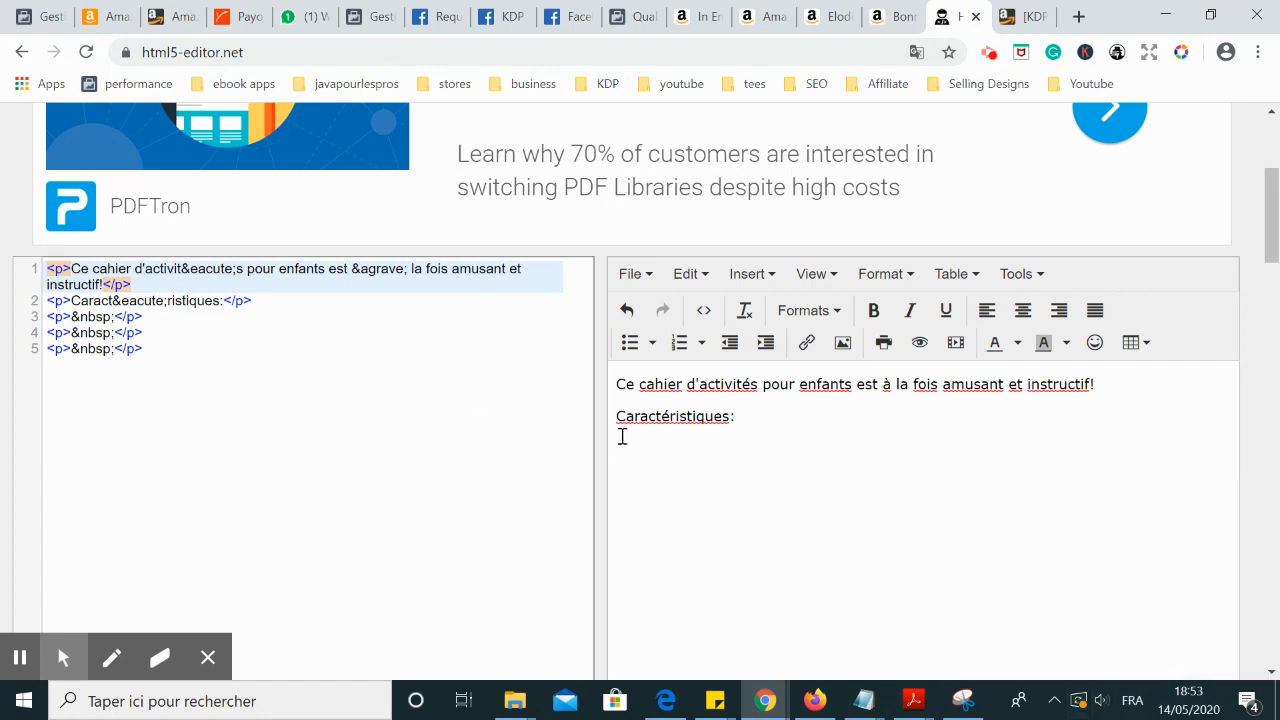
double_click(646, 416)
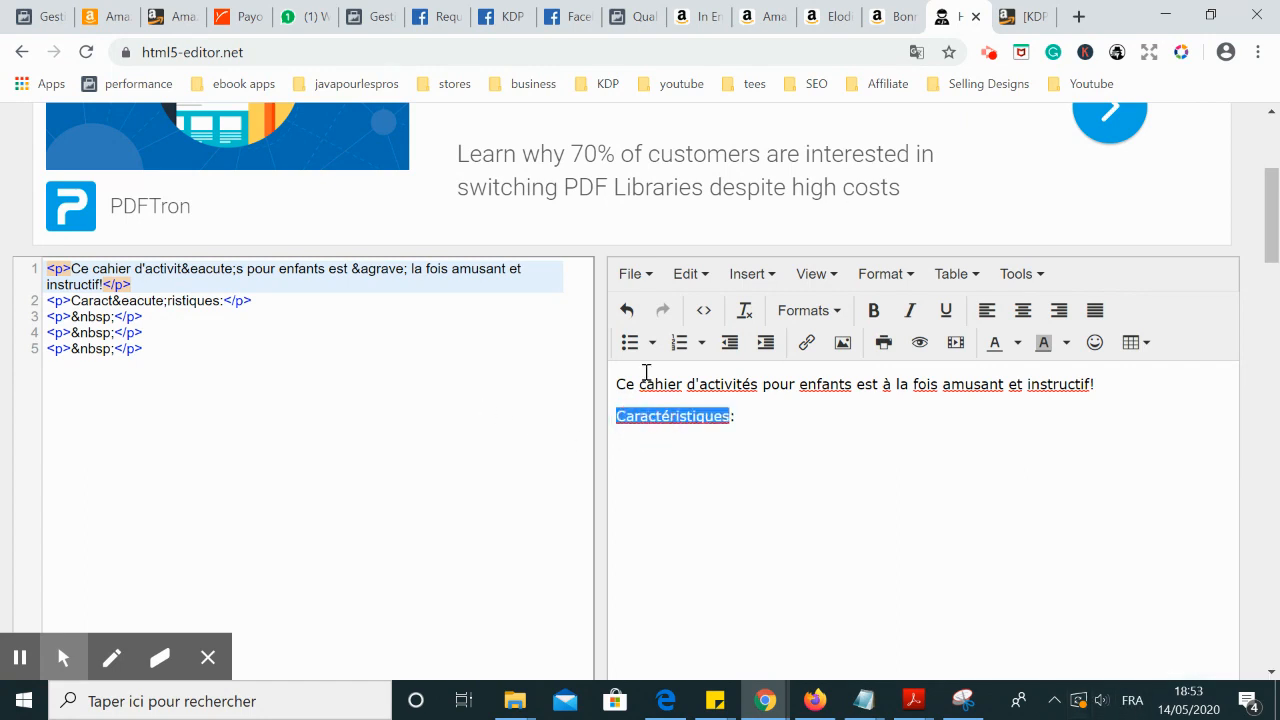
left_click(874, 310)
left_click(768, 416)
Start a bulleted list below the bold heading, consult the example listings, and enter "150 pages de jeux" as the first item
key("Return")
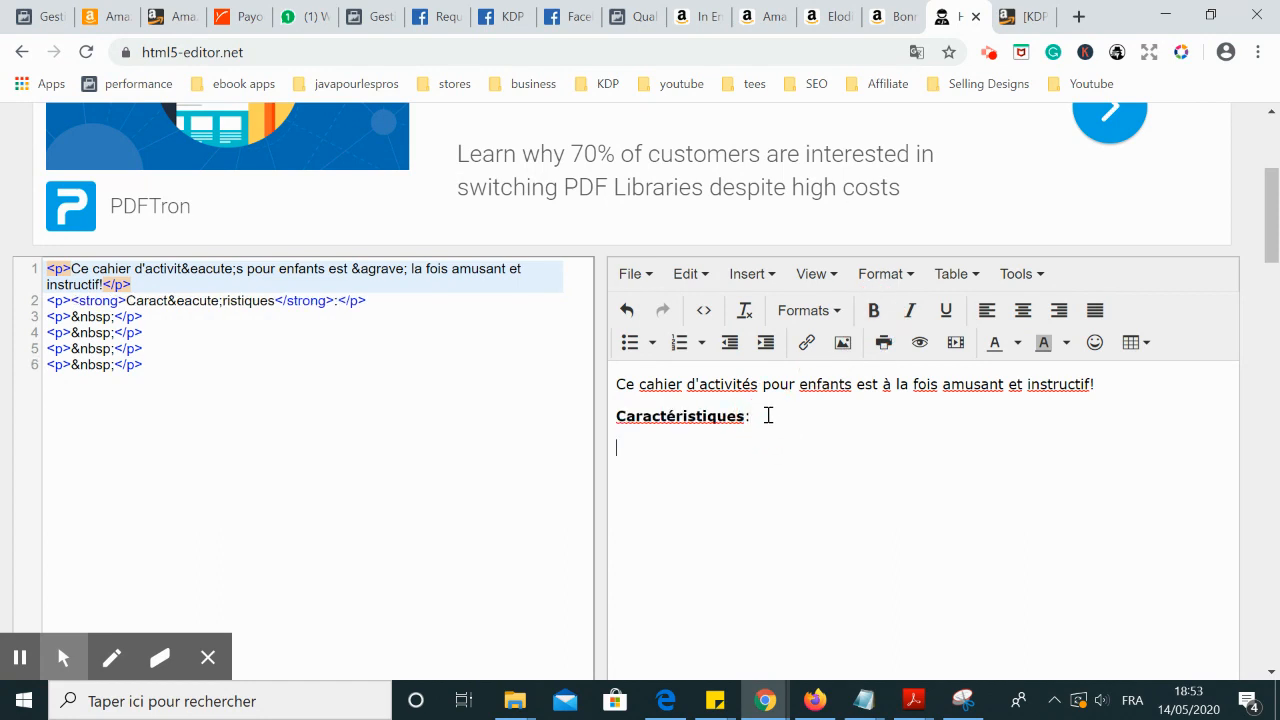
left_click(630, 342)
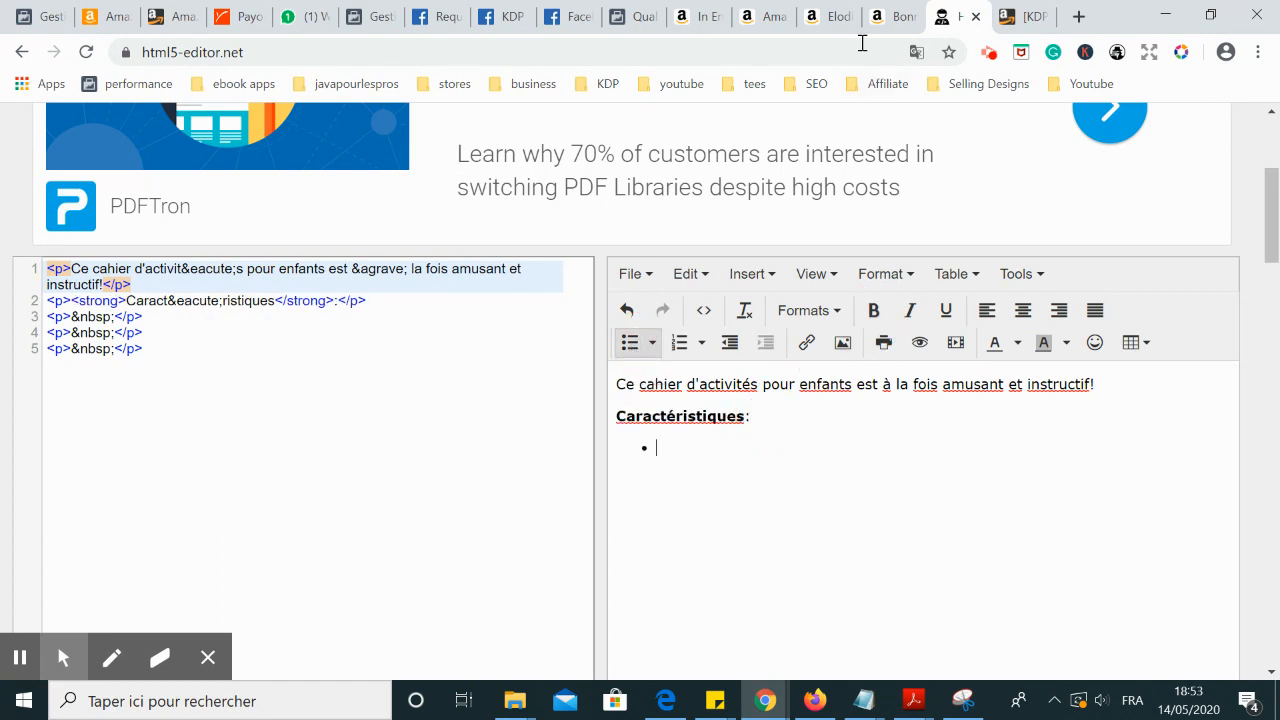
left_click(838, 10)
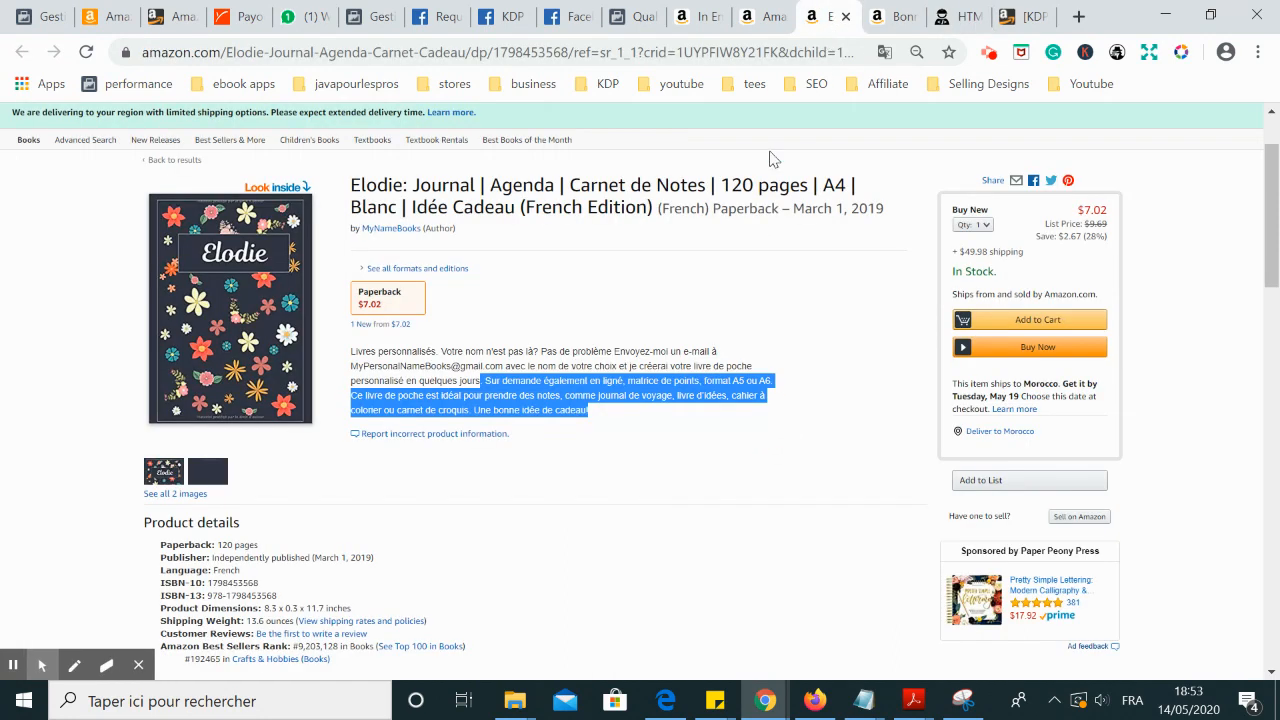
left_click(880, 16)
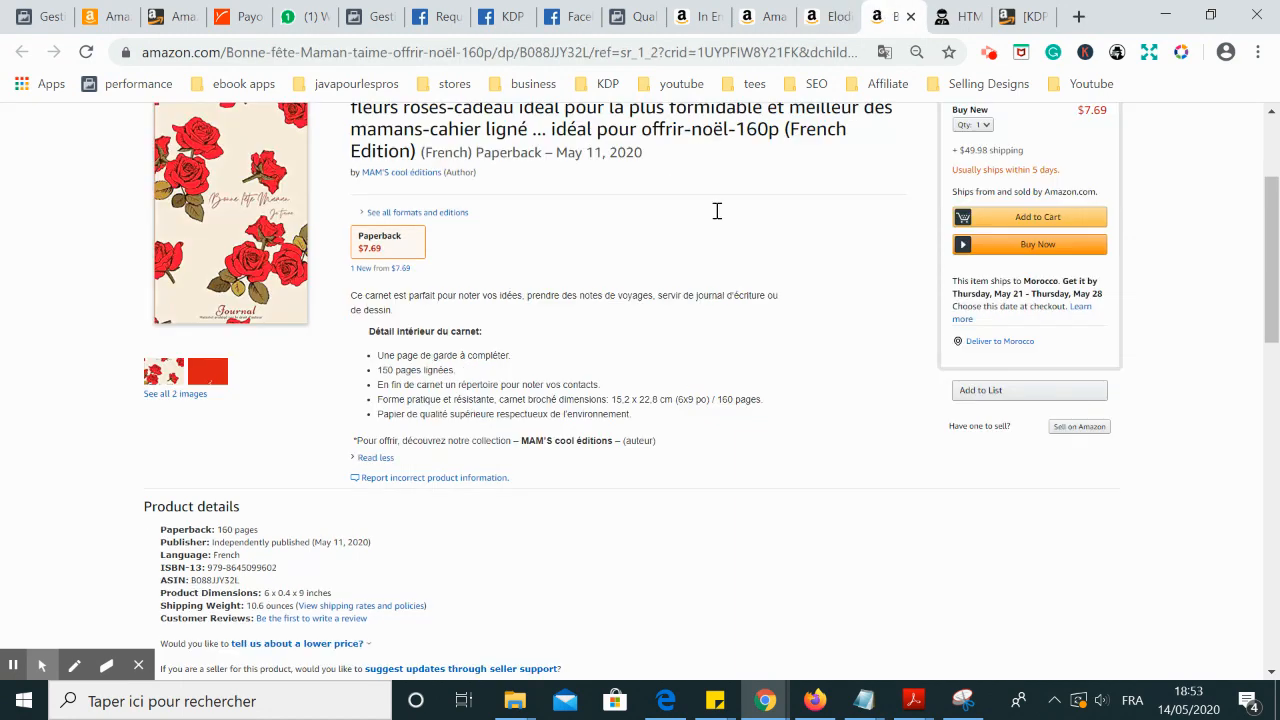
left_click(960, 16)
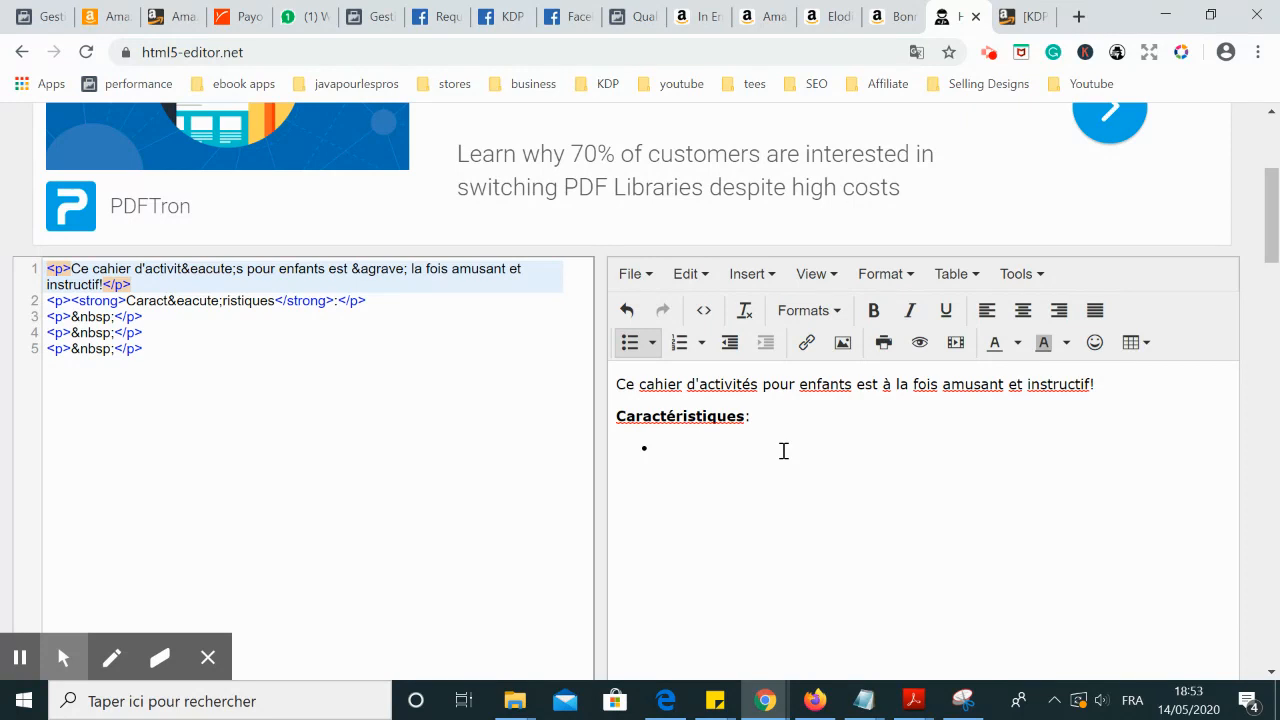
type("1")
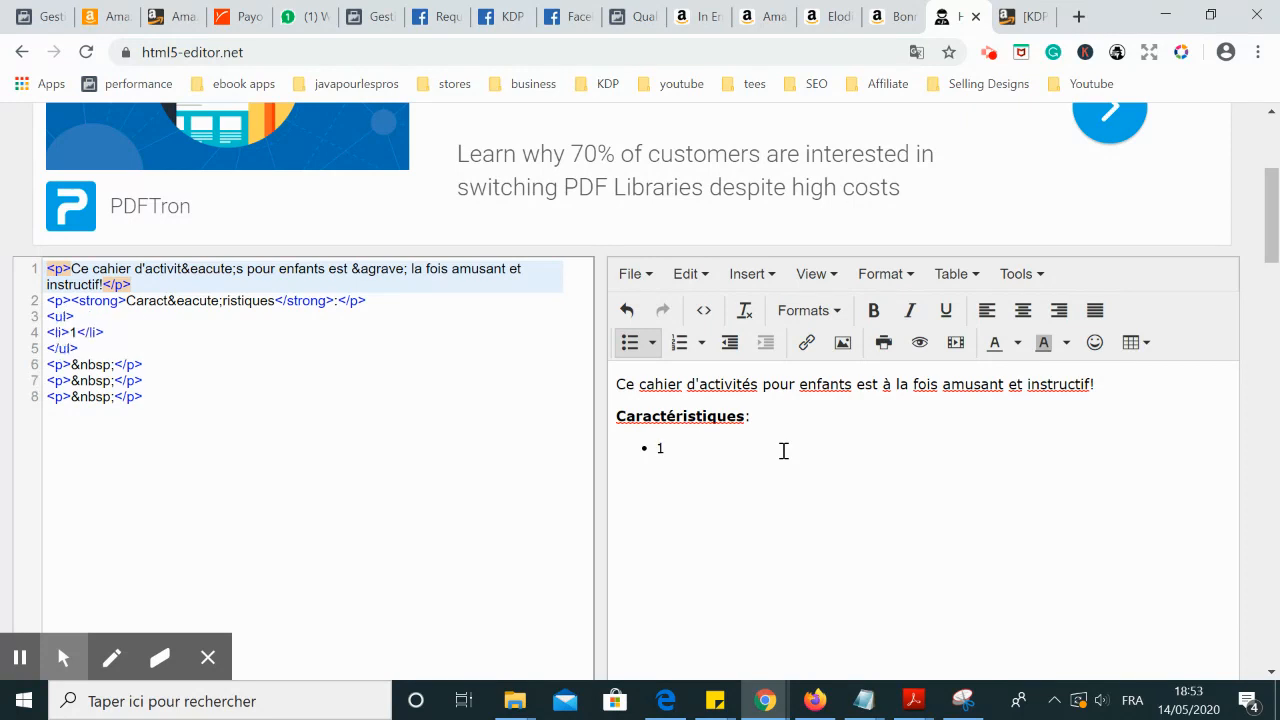
type("50 pages de jeux")
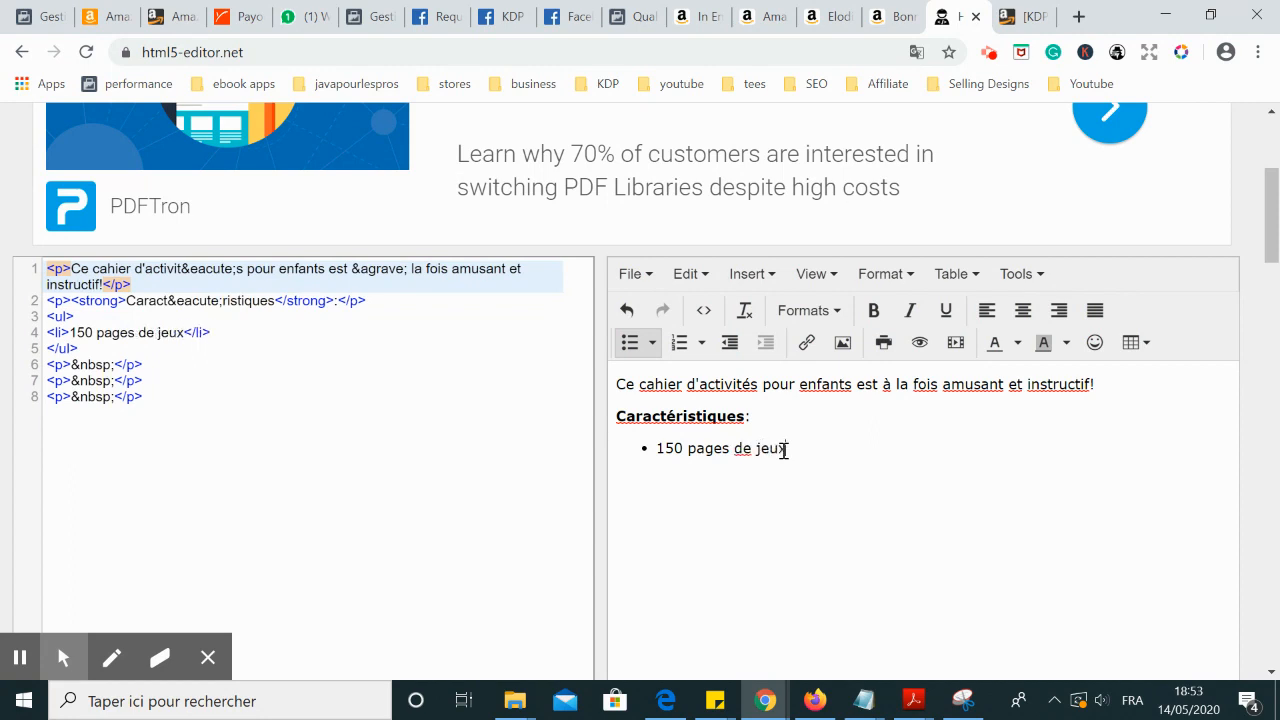
Add "Couverture brillante" as the second item of the bulleted list
key("Return")
type("Co")
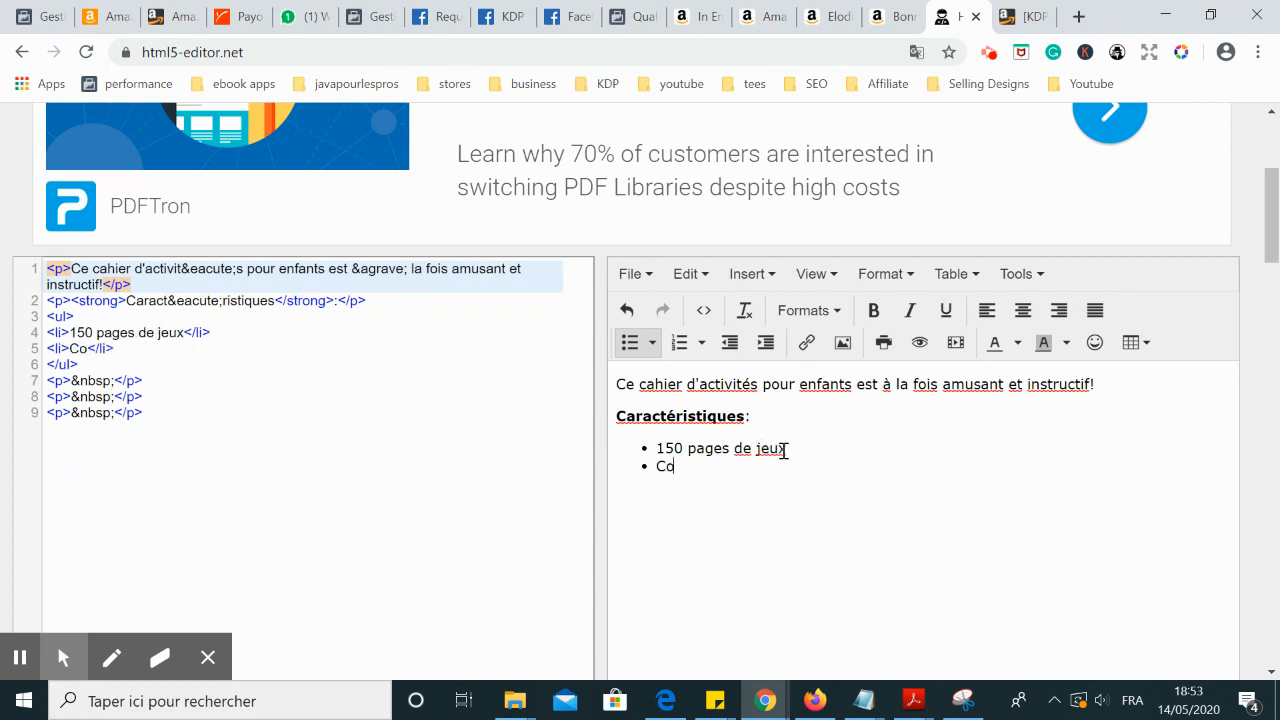
type("uverture brillante")
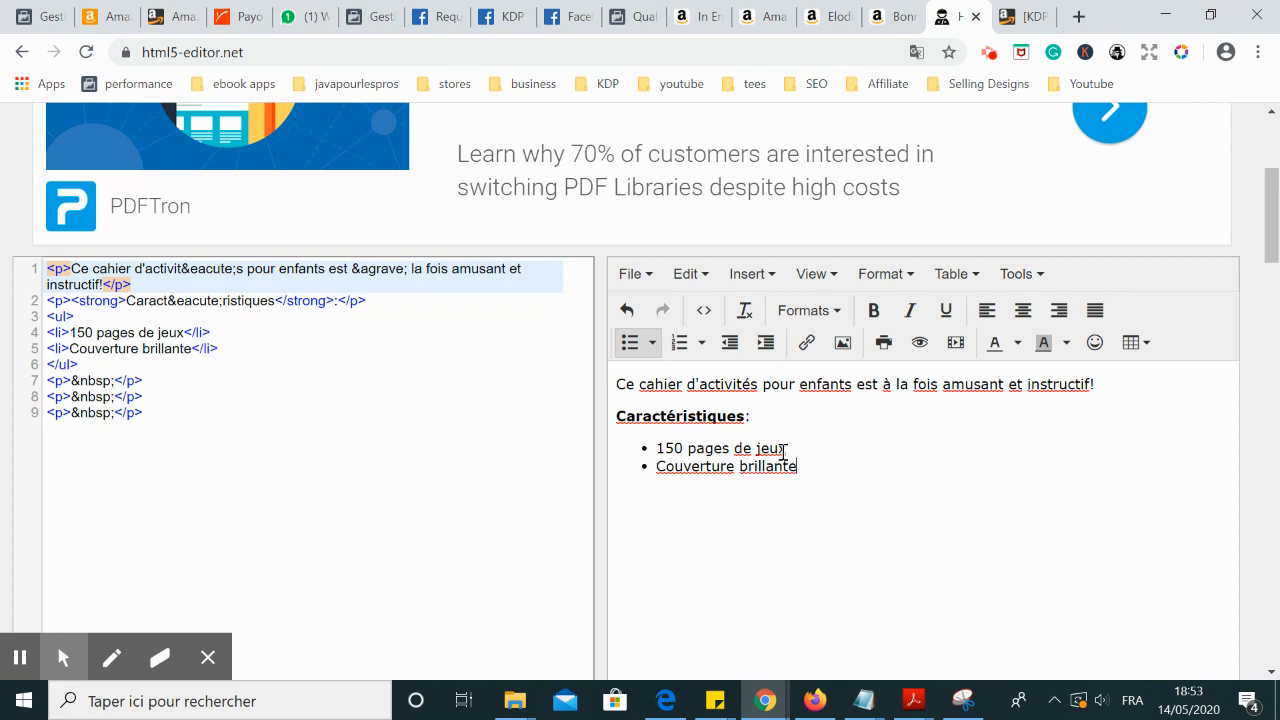
Add "pour enfants de 6 à 8 ans" as the third bullet, and end the list with a new empty paragraph
key("Return")
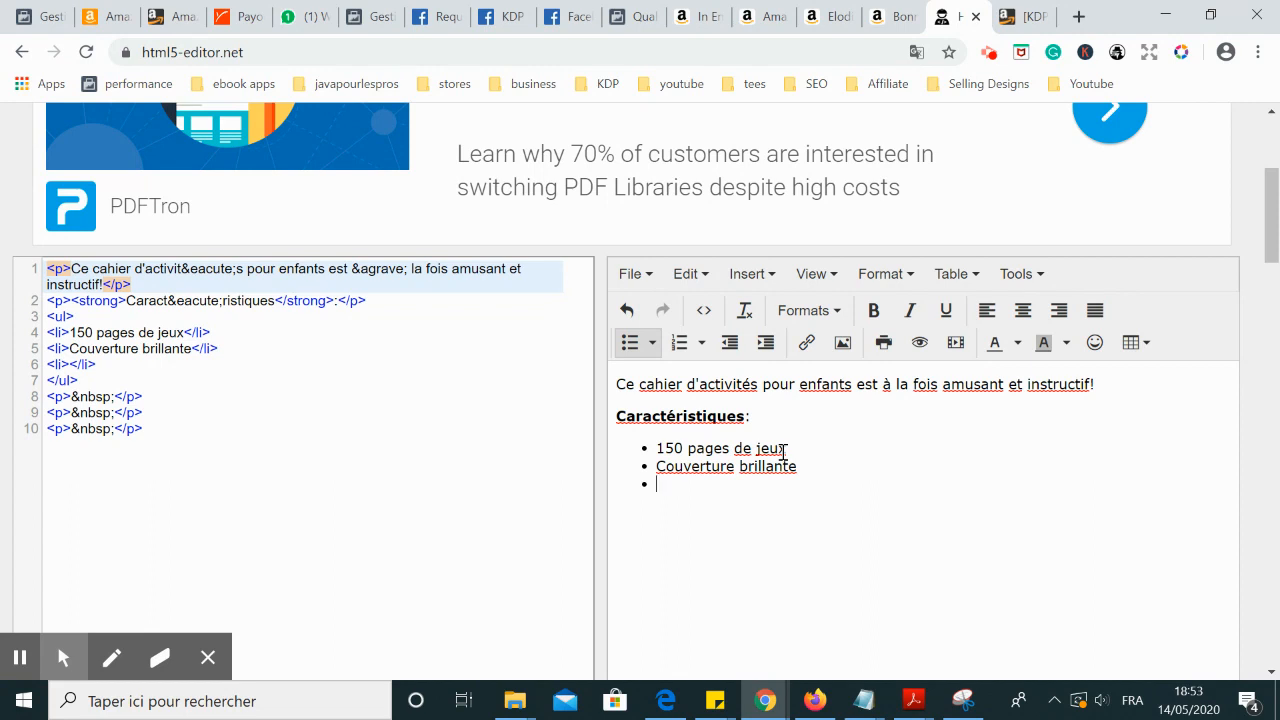
type("pour enfants de -")
key("BackSpace")
type("6")
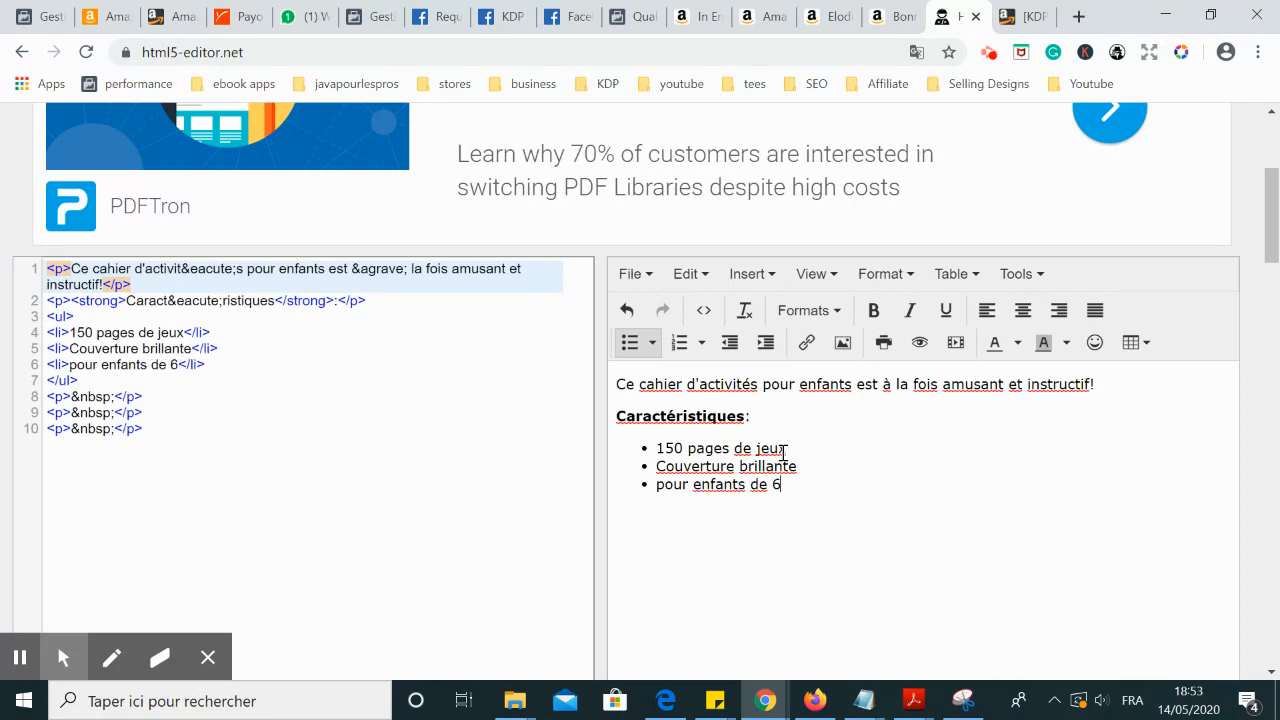
type(" à ")
type("_ an")
key("BackSpace")
key("BackSpace")
key("BackSpace")
key("BackSpace")
type("9")
key("BackSpace")
type("8 ans")
key("Return")
key("Return")
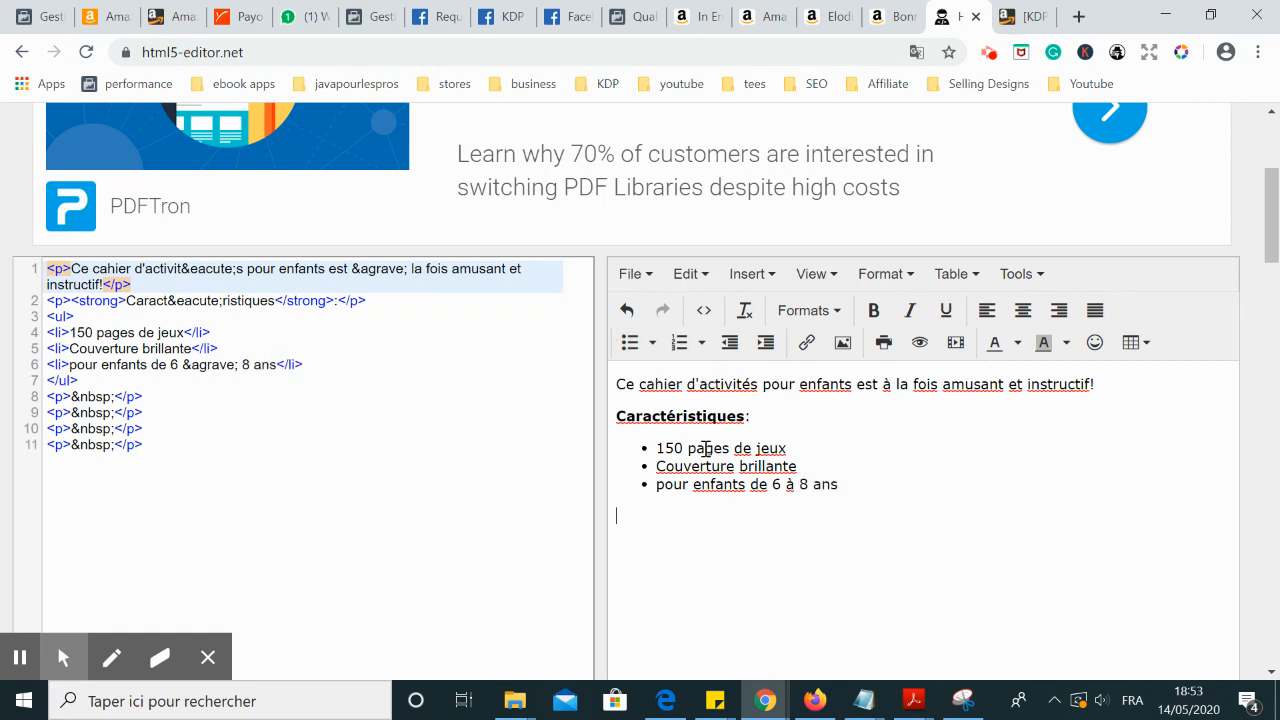
Italicize the word "brillante" in the second item of the bulleted list
double_click(769, 466)
left_click(788, 446)
double_click(769, 467)
left_click(909, 310)
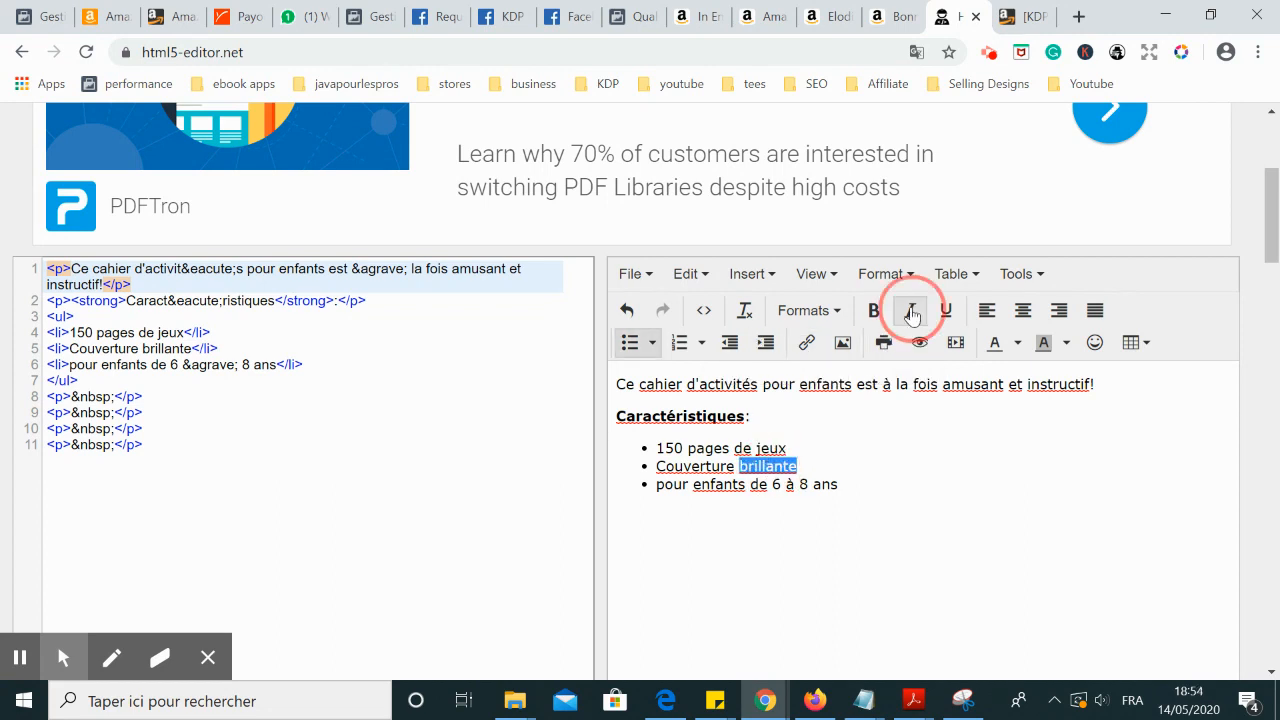
left_click(805, 483)
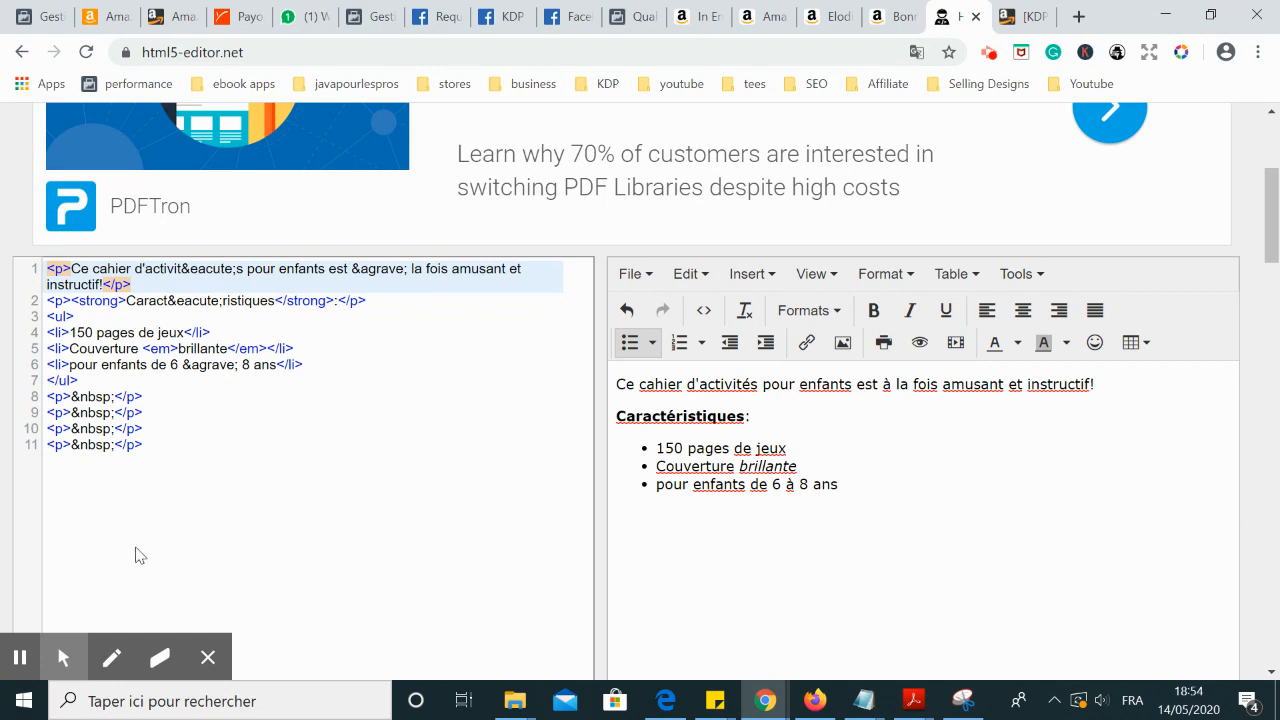
Copy the complete HTML source of the description and replace the placeholder text in the KDP paperback's Description field with it
left_click_drag(198, 509, 22, 254)
right_click(90, 300)
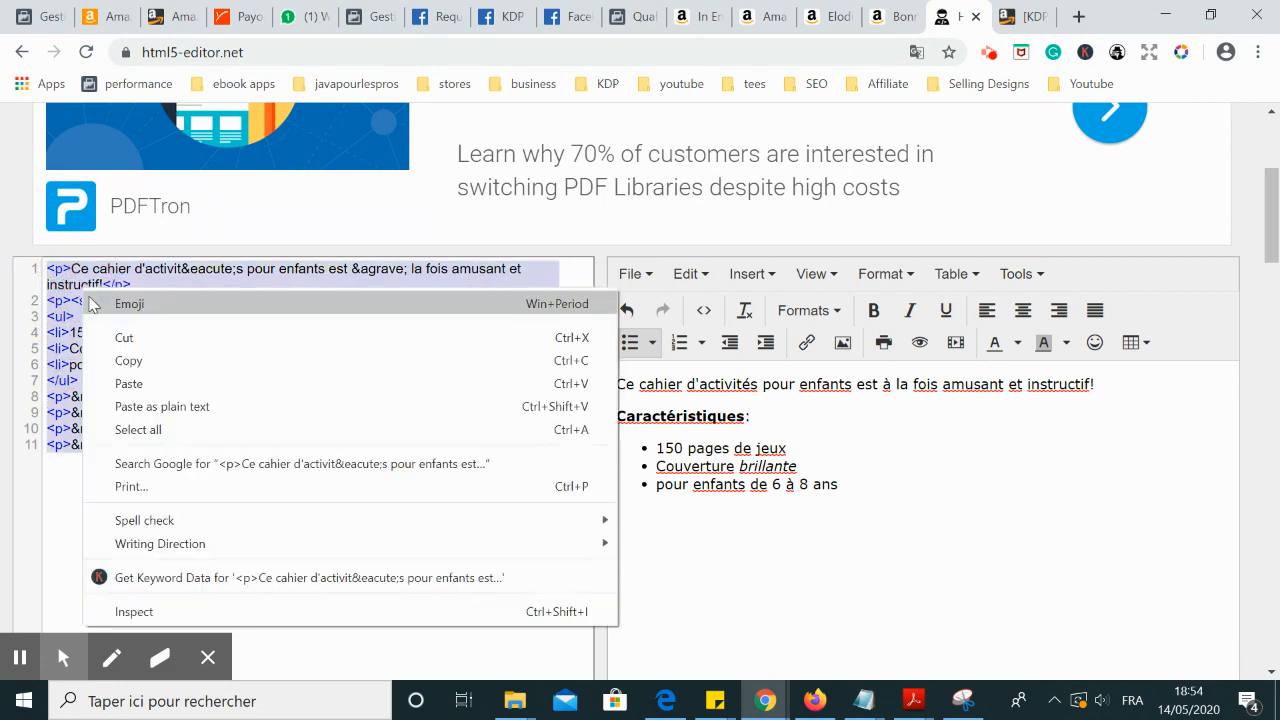
left_click(133, 361)
key("ctrl+Tab")
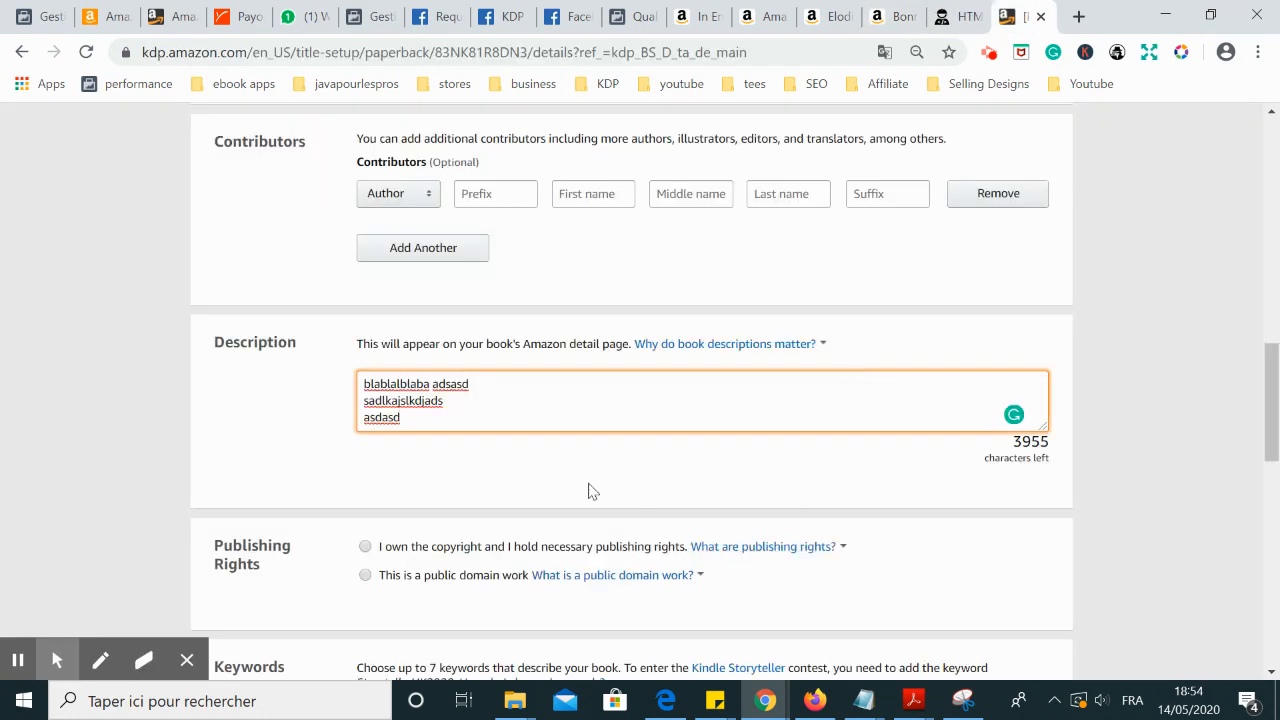
key("ctrl+a")
key("ctrl+v")
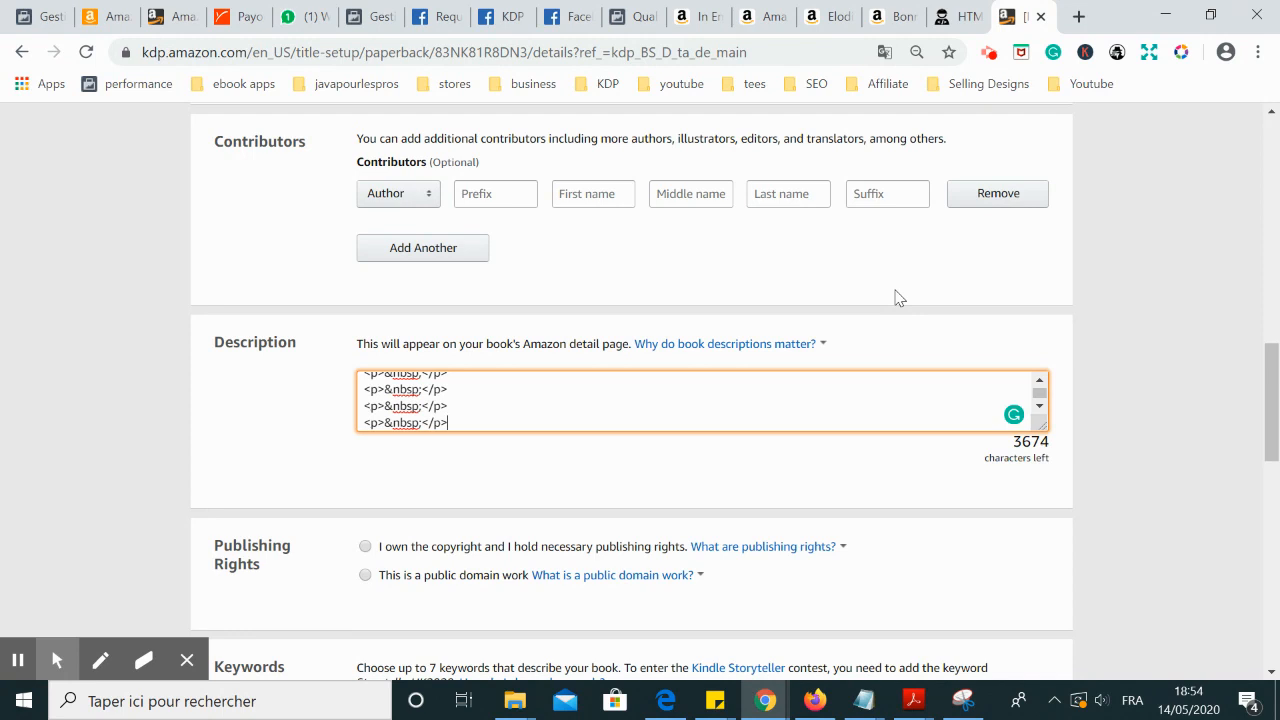
left_click(989, 56)
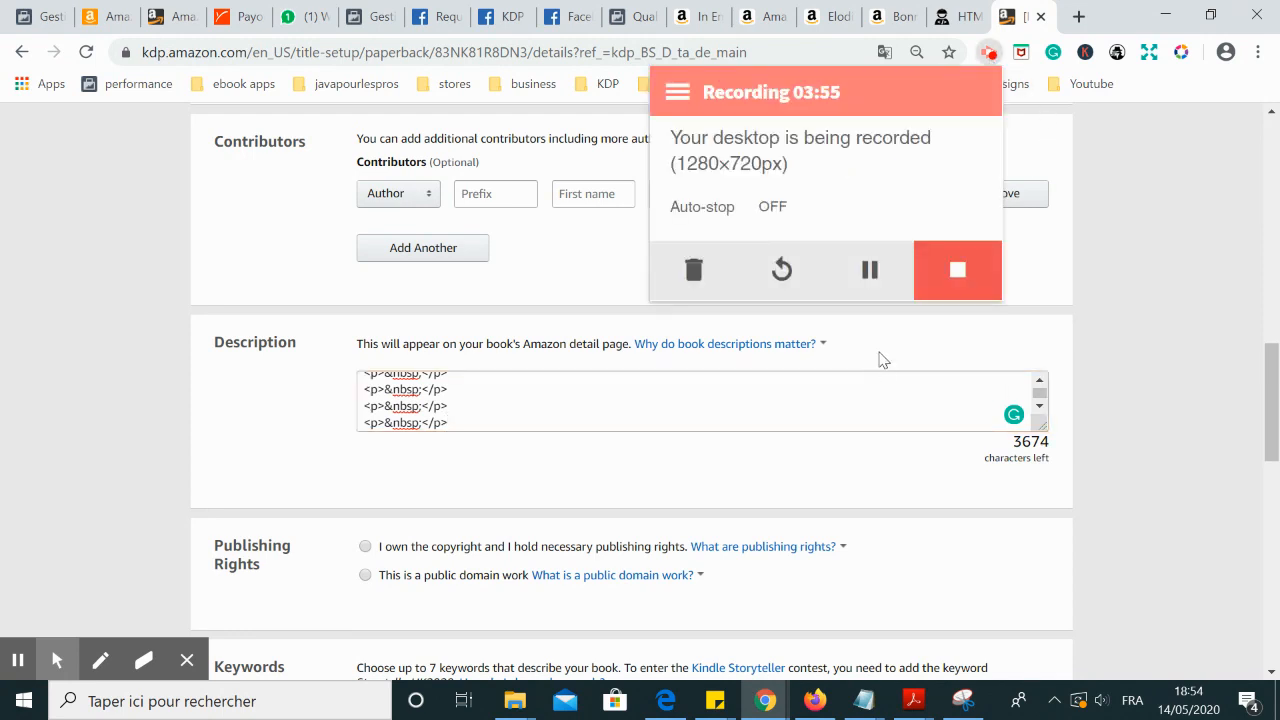